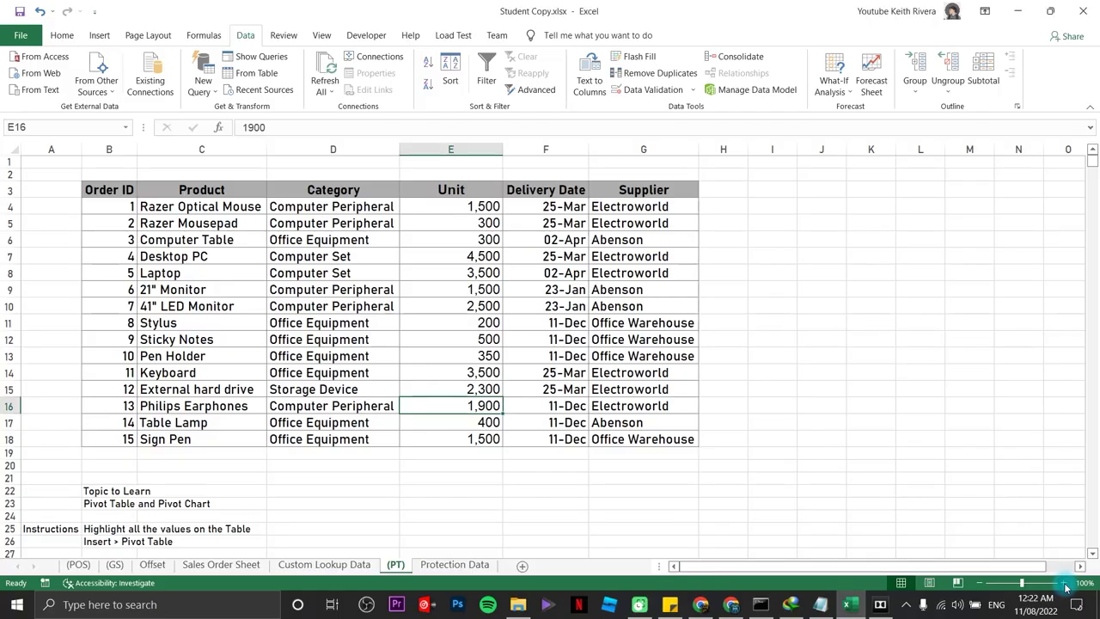
- Zoom the (PT) sheet to 110% and pick the Pivot Table and Pivot Chart topic line
left_click(1064, 582)
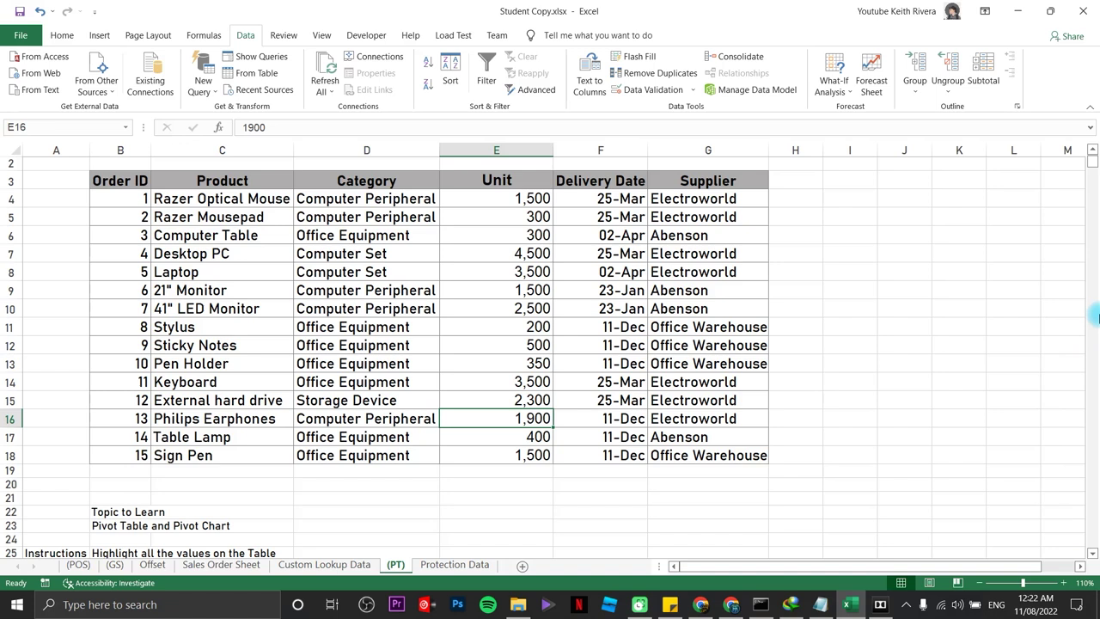
scroll(1081, 286, "up", 1)
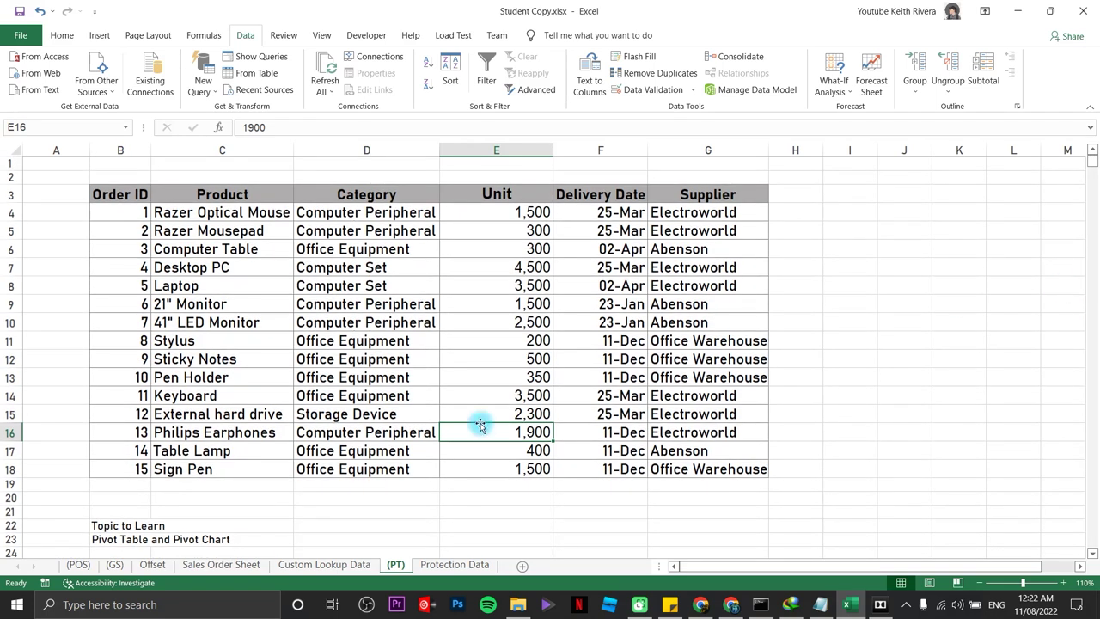
left_click(109, 537)
left_click(215, 540)
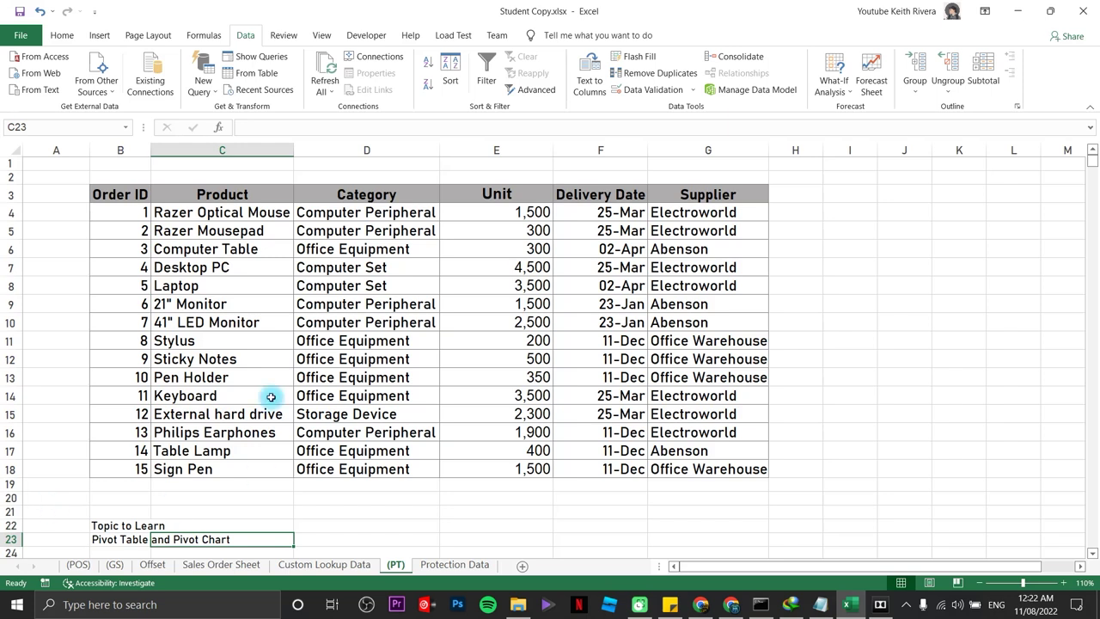
left_click(325, 448)
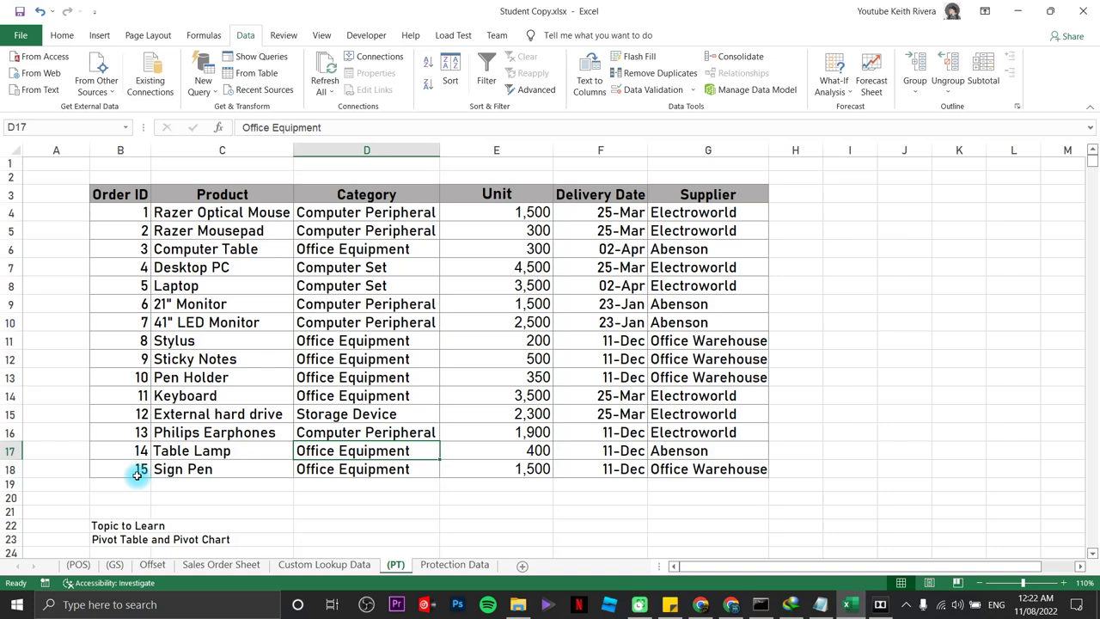
- Select the order table B3:G18, headers included, from Order ID through Supplier
left_click_drag(138, 475, 687, 214)
left_click(839, 352)
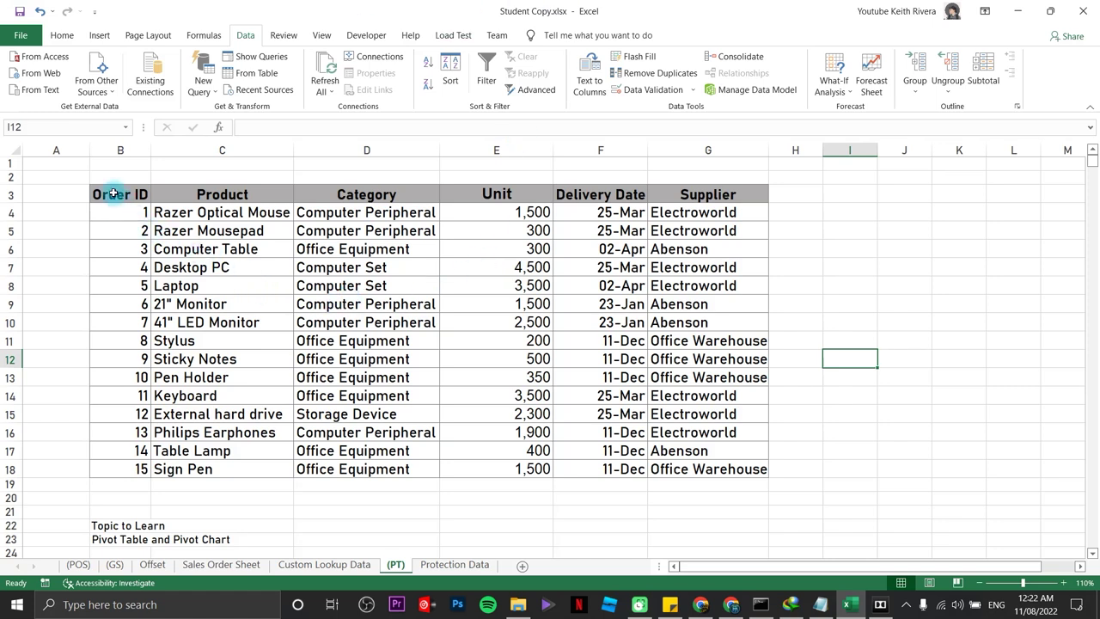
left_click_drag(111, 194, 706, 467)
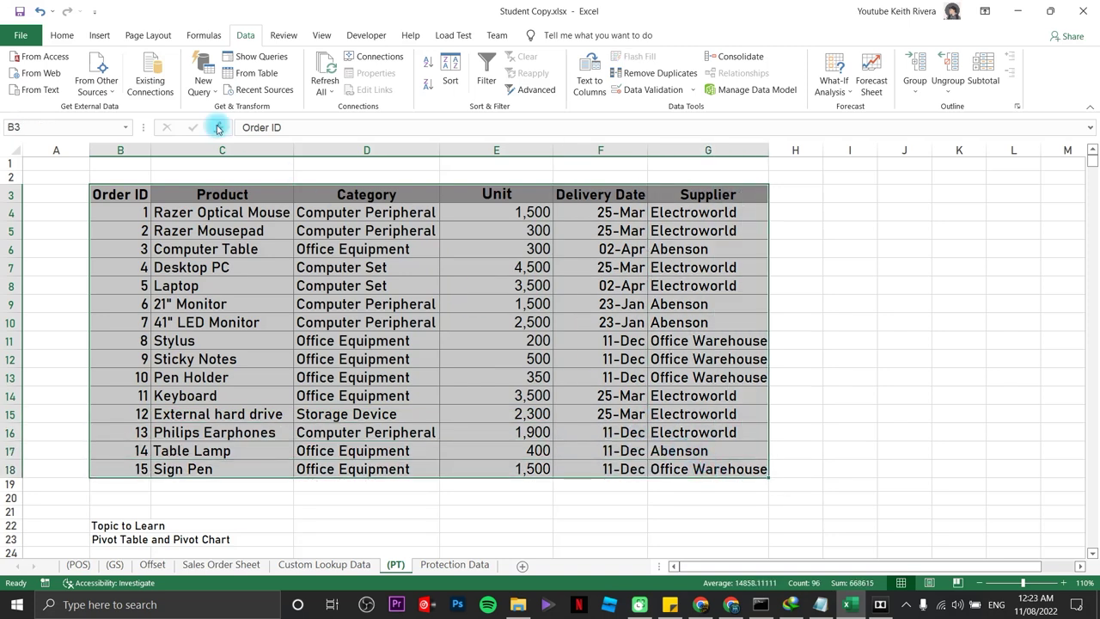
- Insert a PivotTable from '(PT)'!$B$3:$G$18 onto a new worksheet
left_click(99, 36)
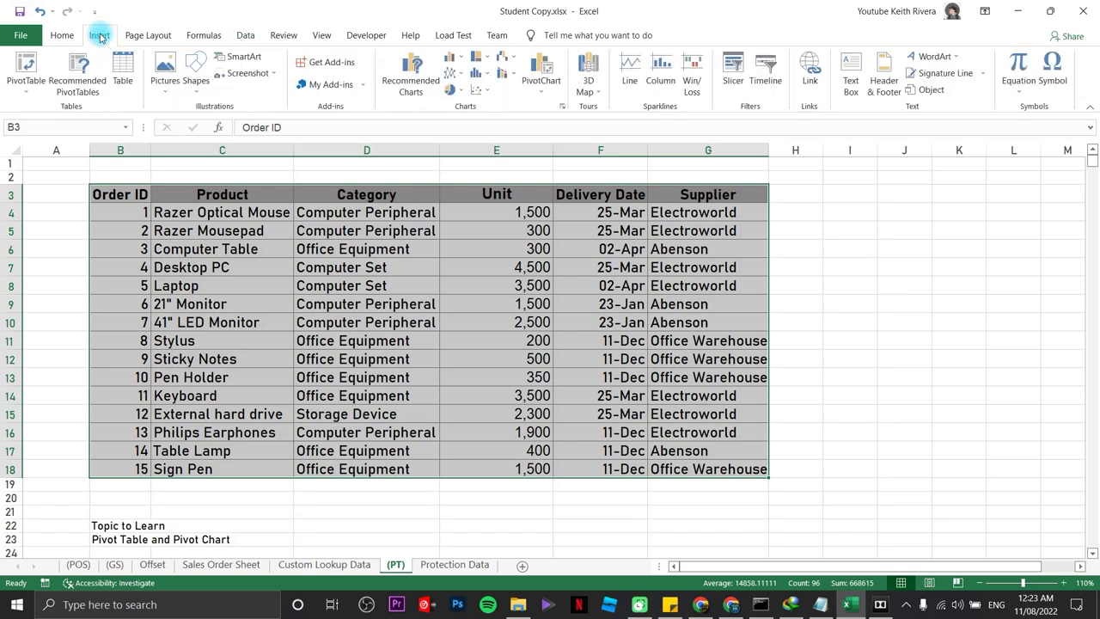
left_click(26, 65)
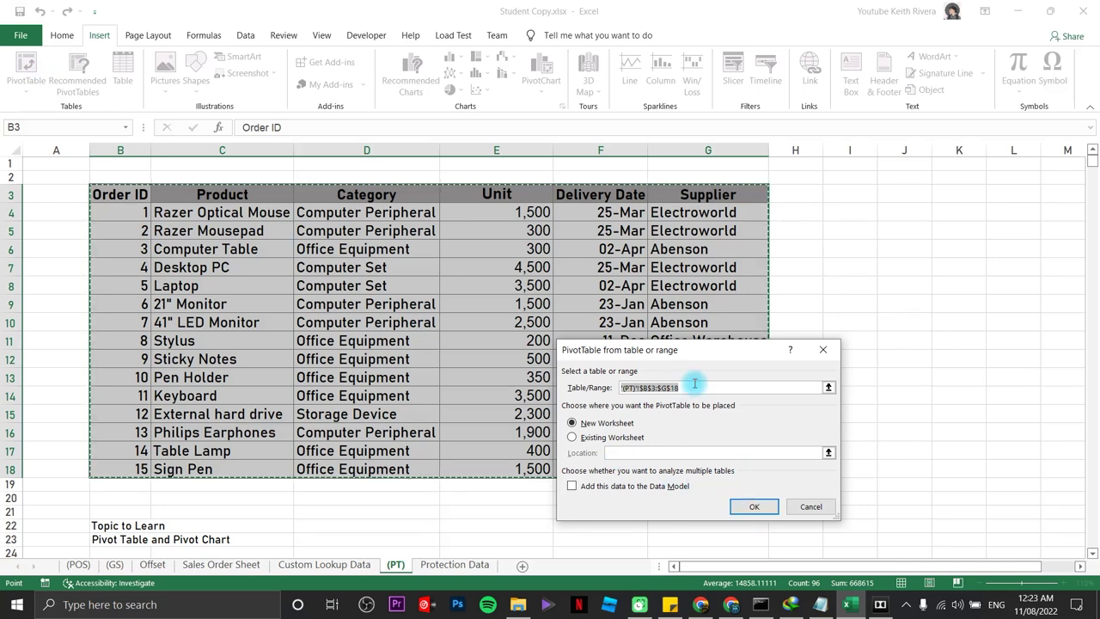
left_click(751, 509)
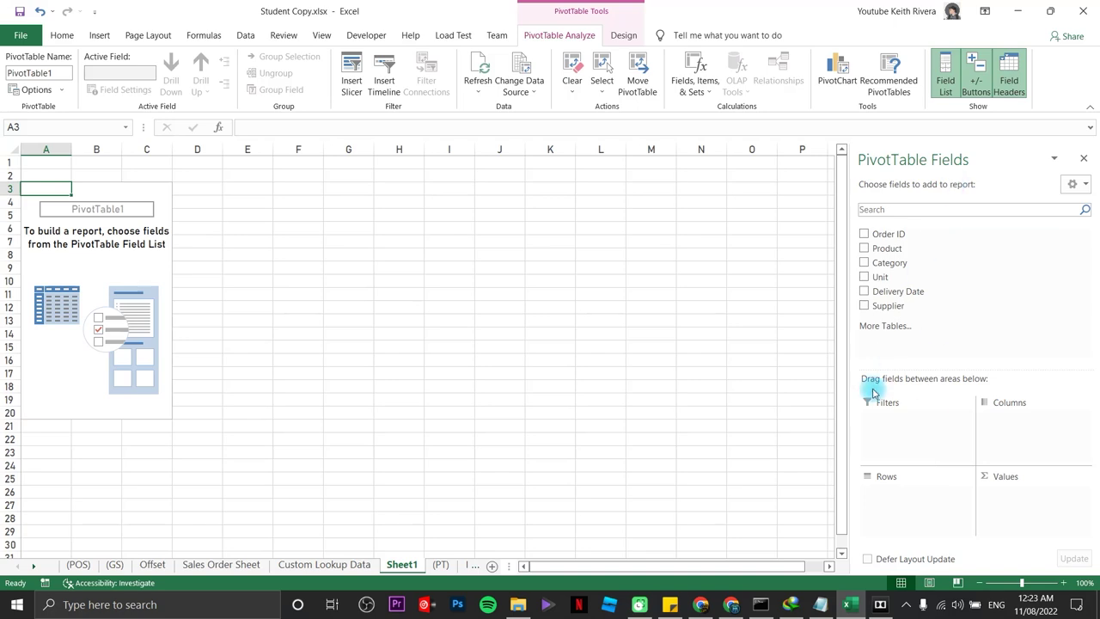
- Select inside PivotTable1 and reopen the PivotTable Fields pane via Field List
left_click(410, 257)
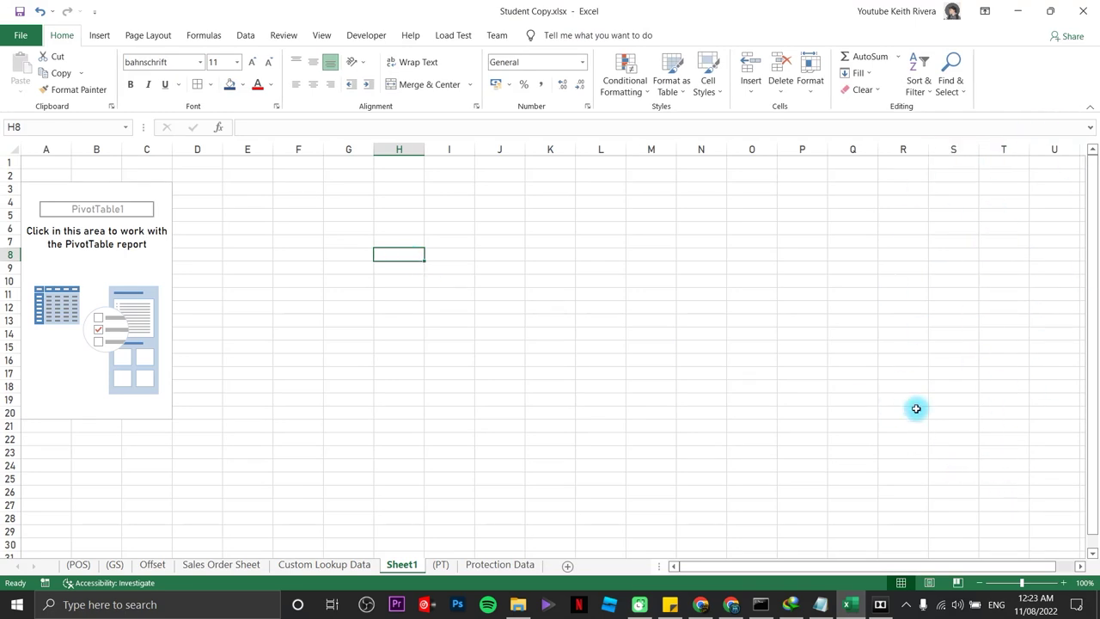
left_click(77, 272)
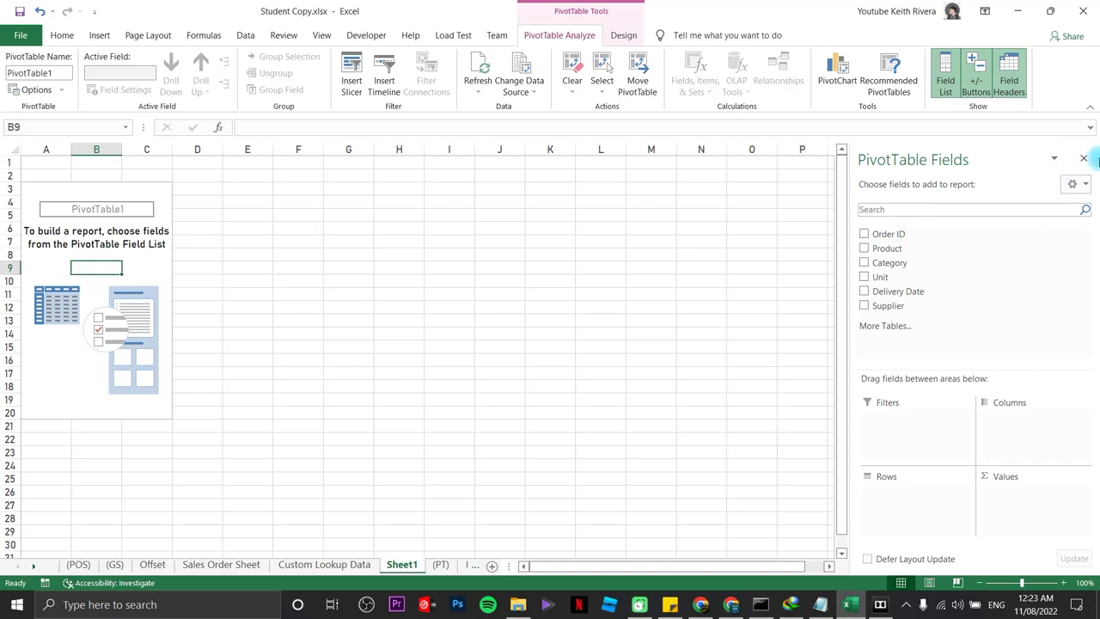
left_click(1087, 160)
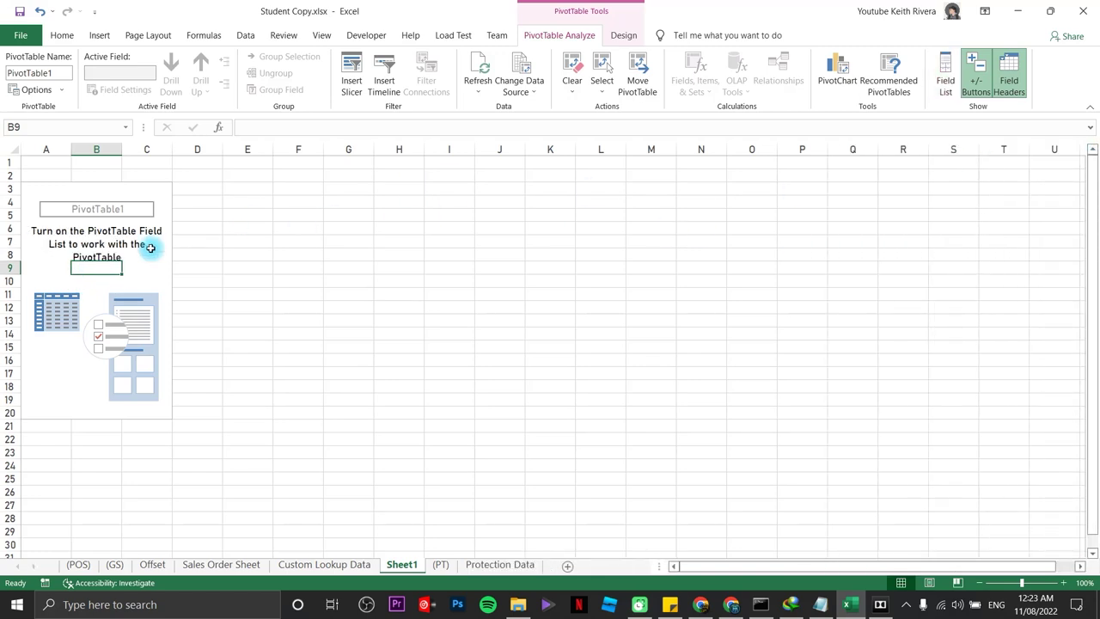
left_click(54, 271)
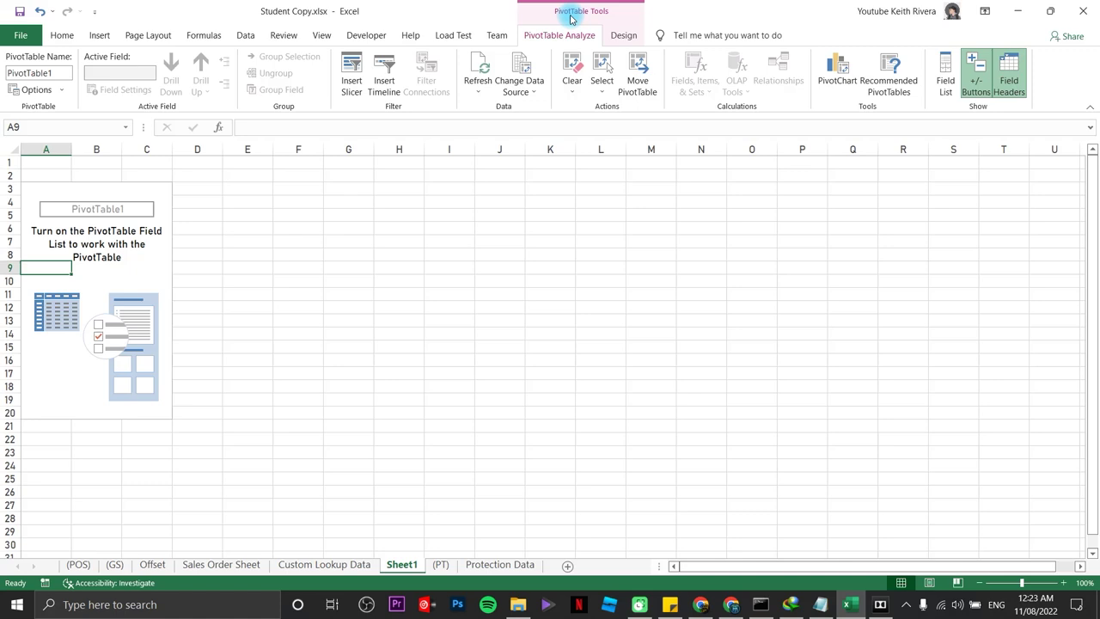
left_click(551, 39)
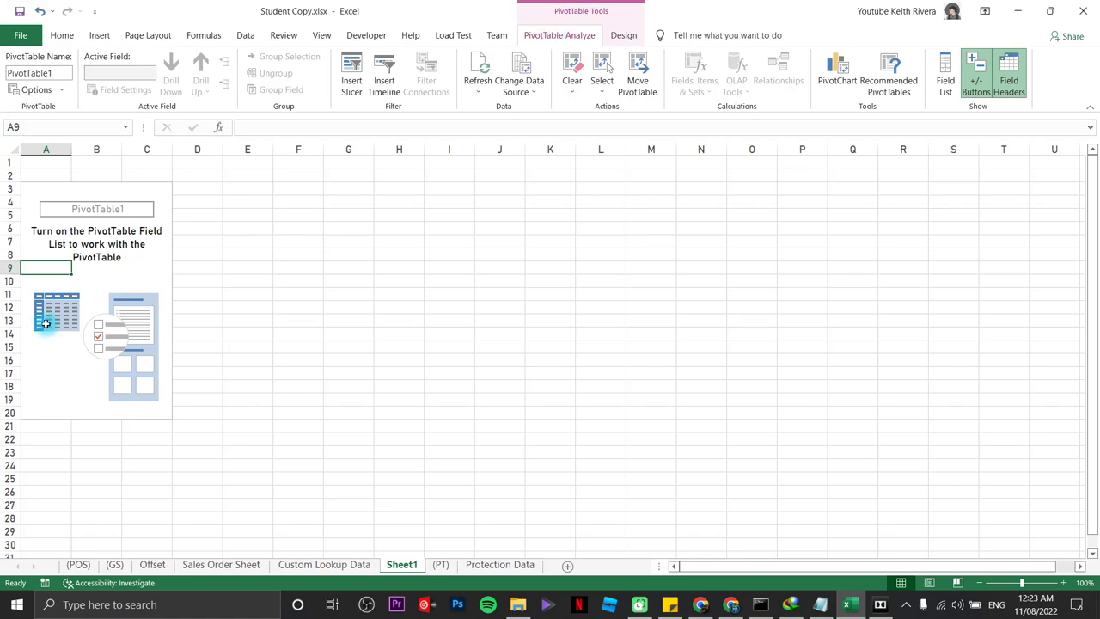
left_click(92, 270)
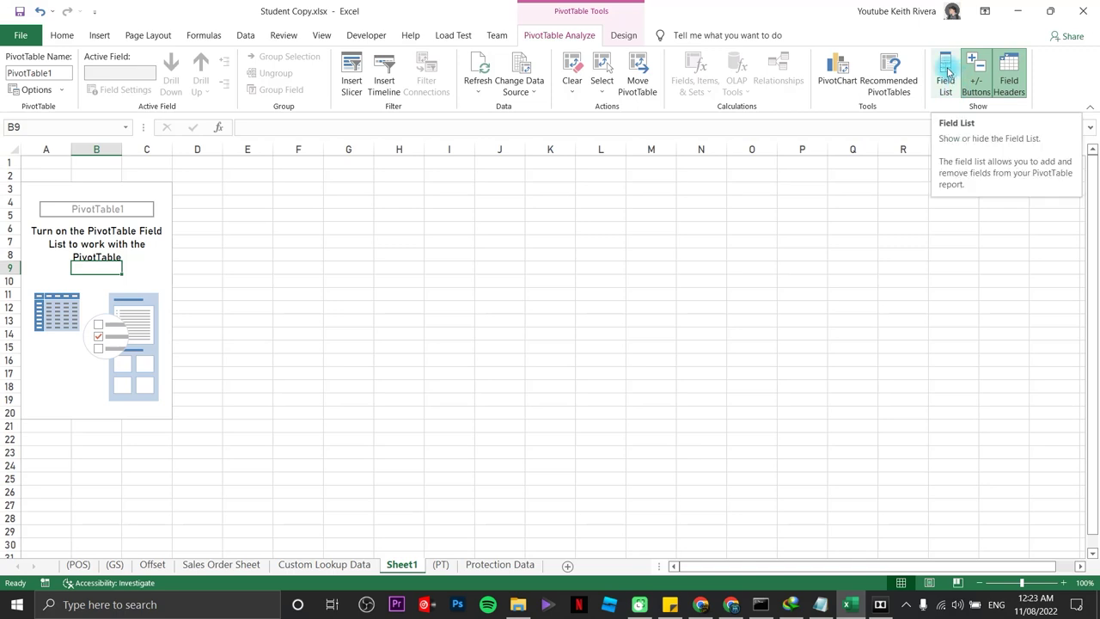
left_click(946, 72)
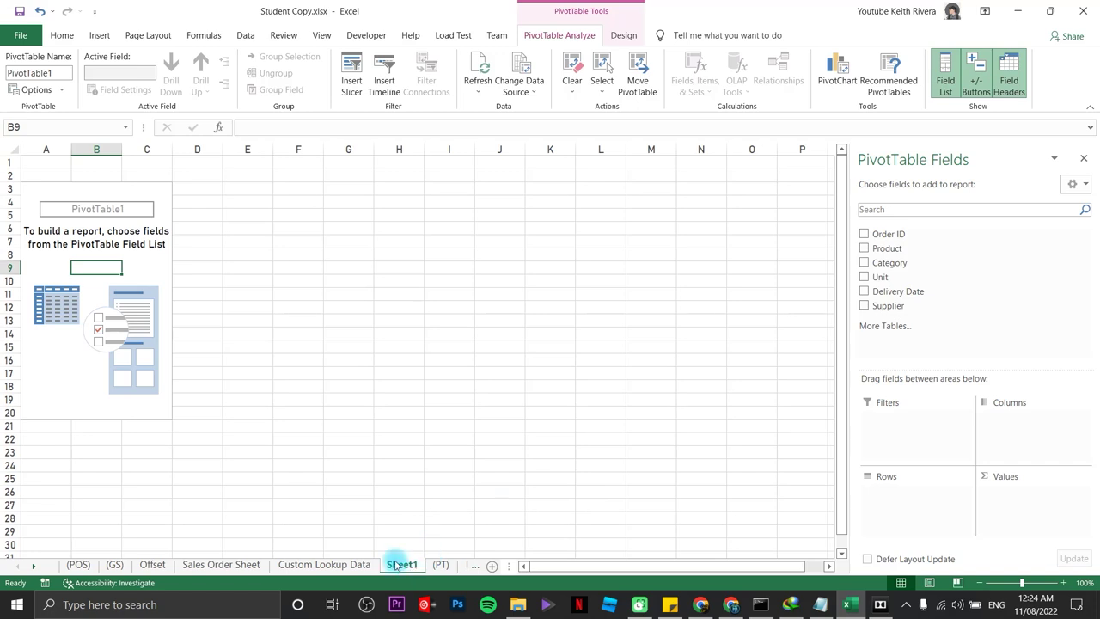
- Read the Sorting instructions on the (PT) sheet, then return to the PivotTable on Sheet1
left_click(441, 565)
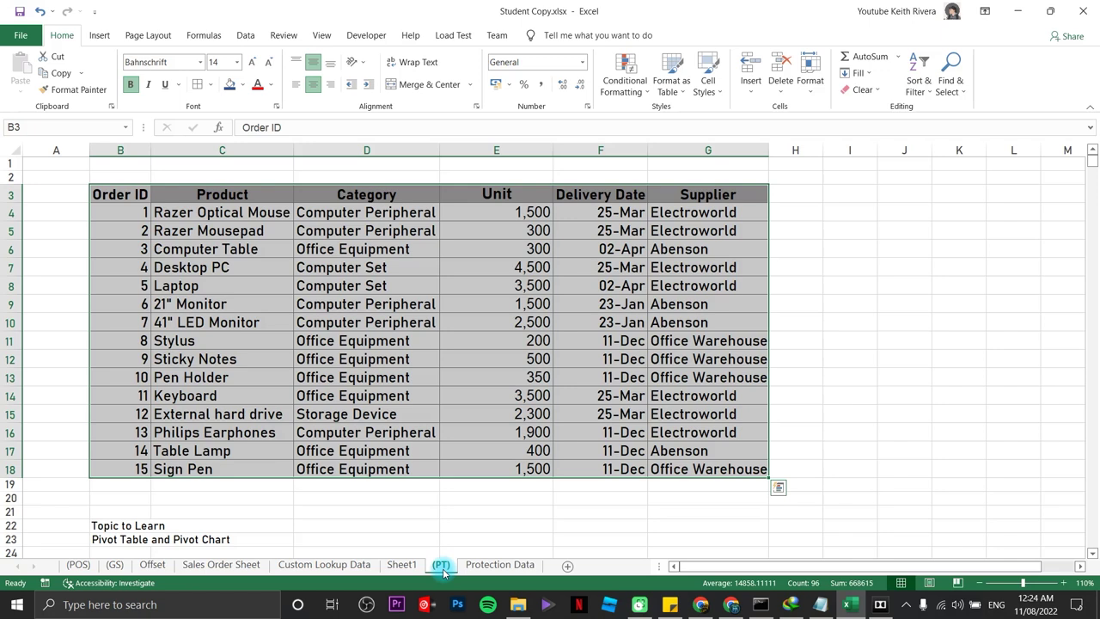
left_click(404, 565)
left_click(438, 565)
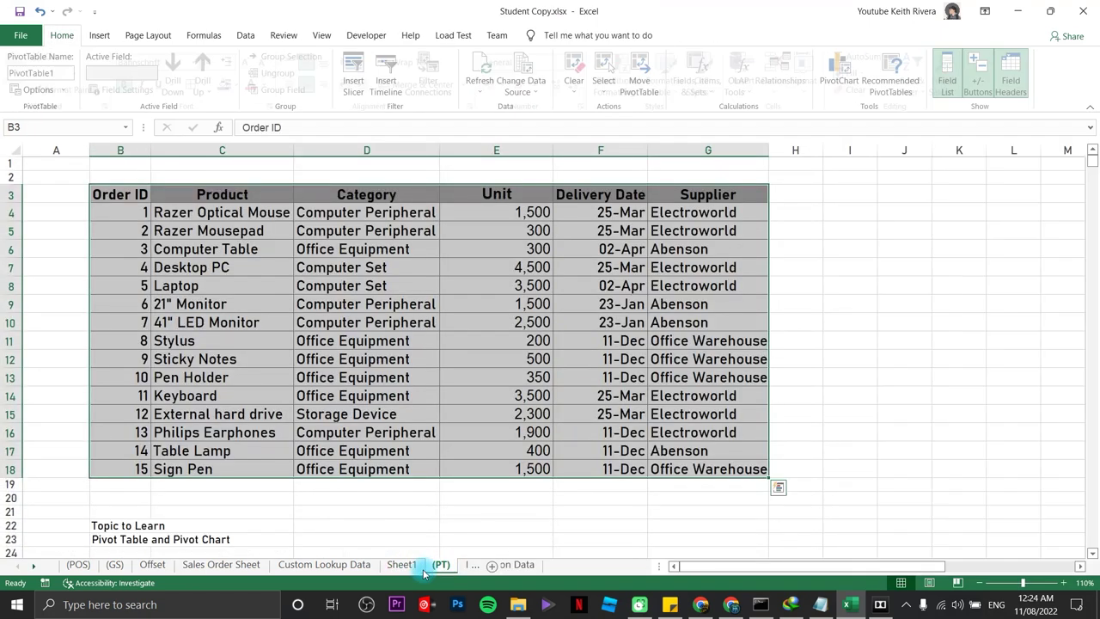
left_click(405, 564)
left_click(439, 565)
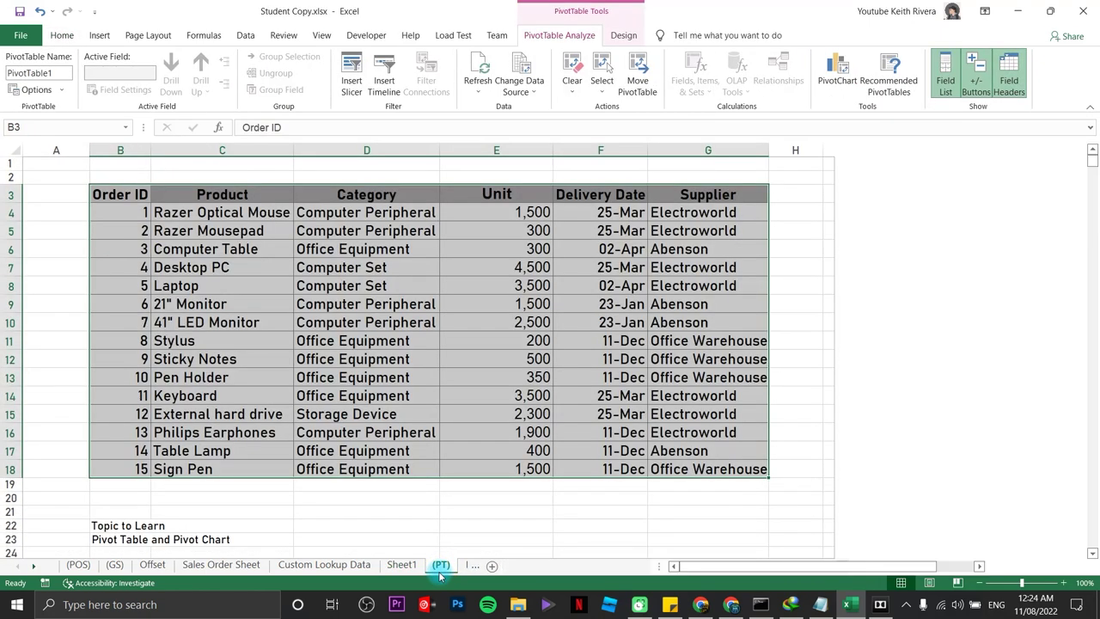
scroll(519, 488, "down", 7)
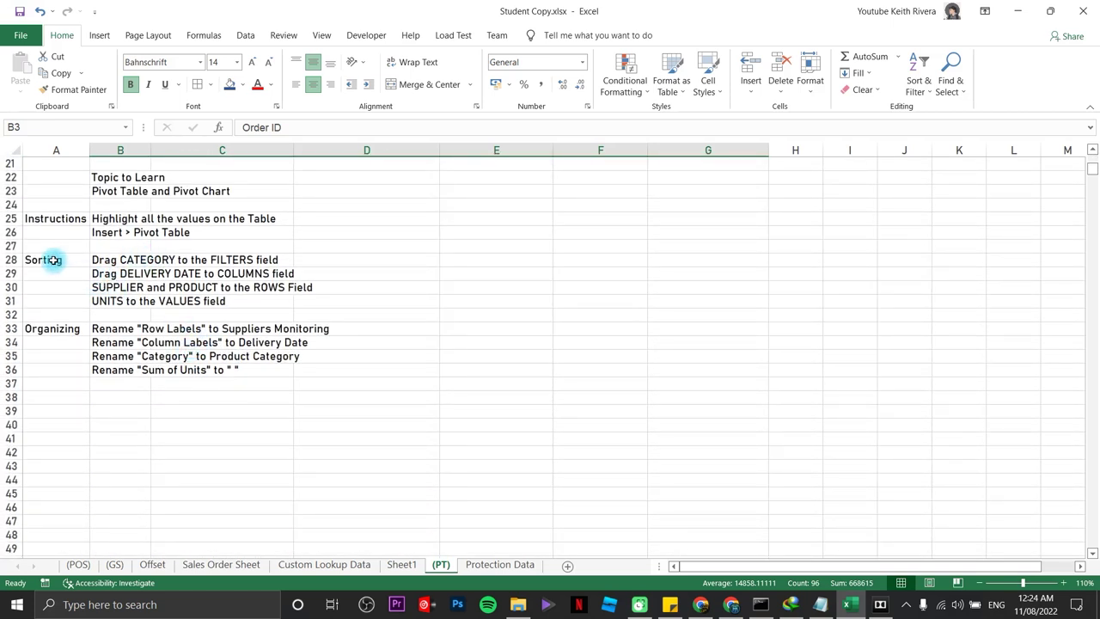
left_click_drag(49, 260, 312, 304)
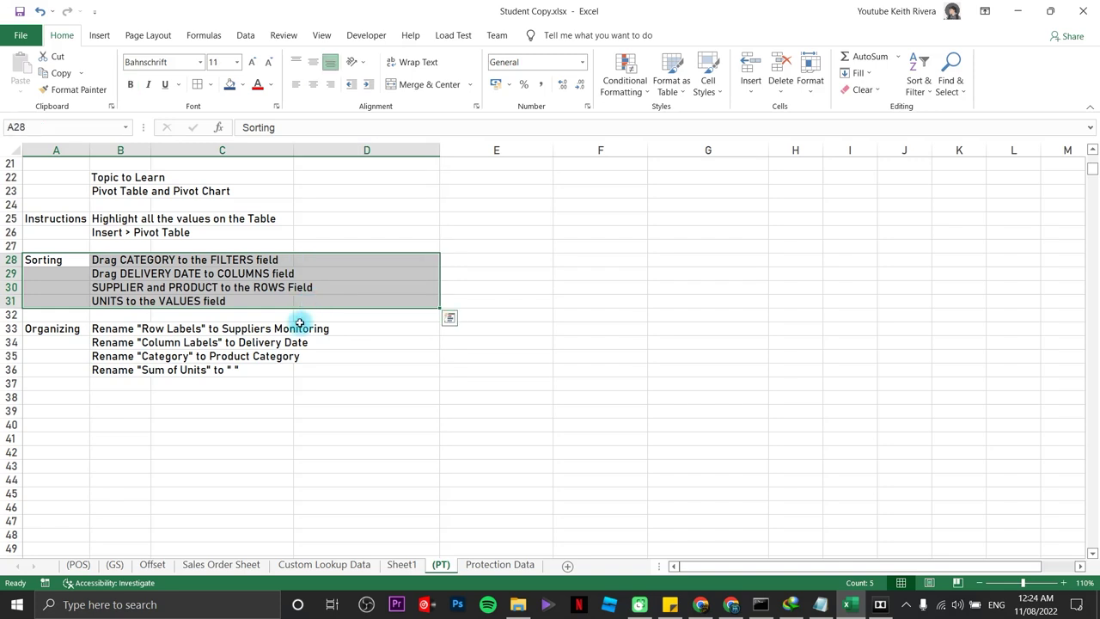
left_click(106, 260)
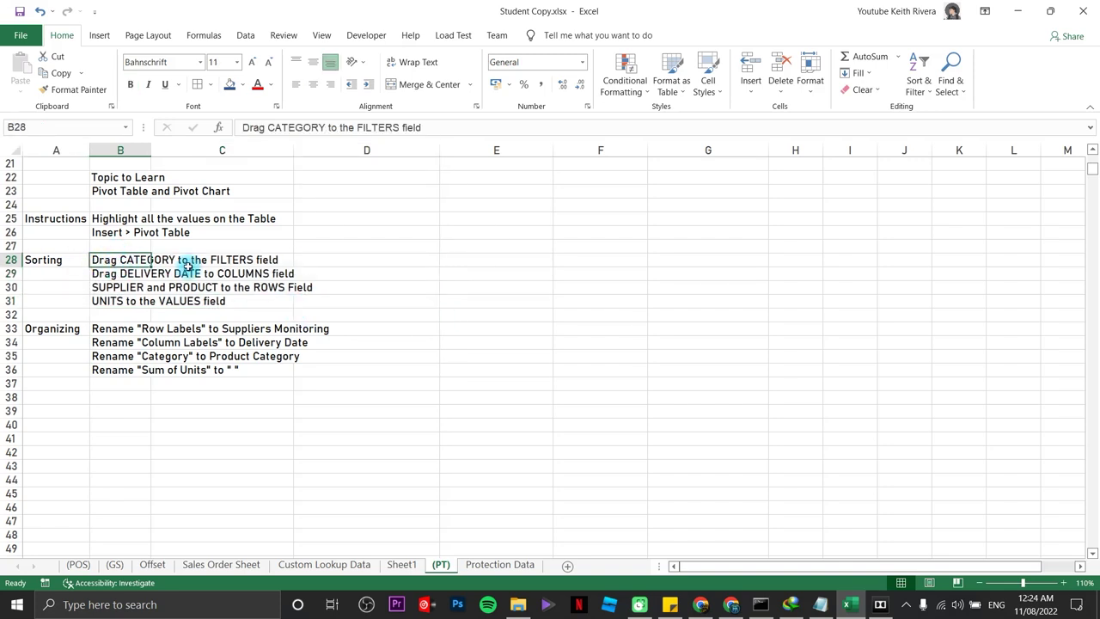
left_click(401, 565)
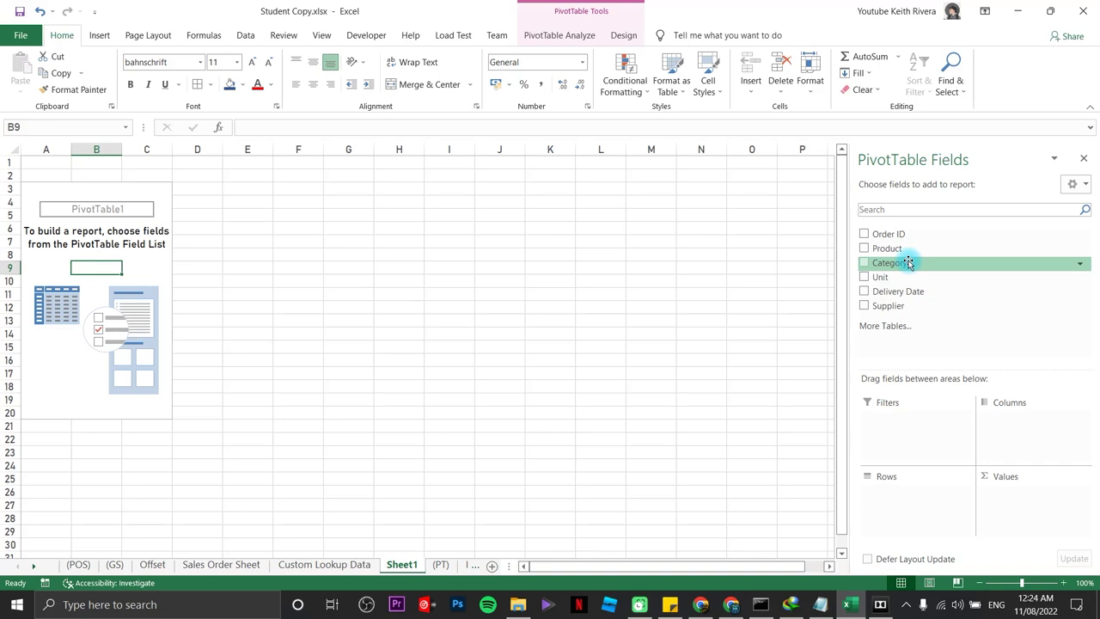
- Place Category in Filters and Delivery Date, grouped by Months, in Columns
left_click_drag(909, 263, 901, 434)
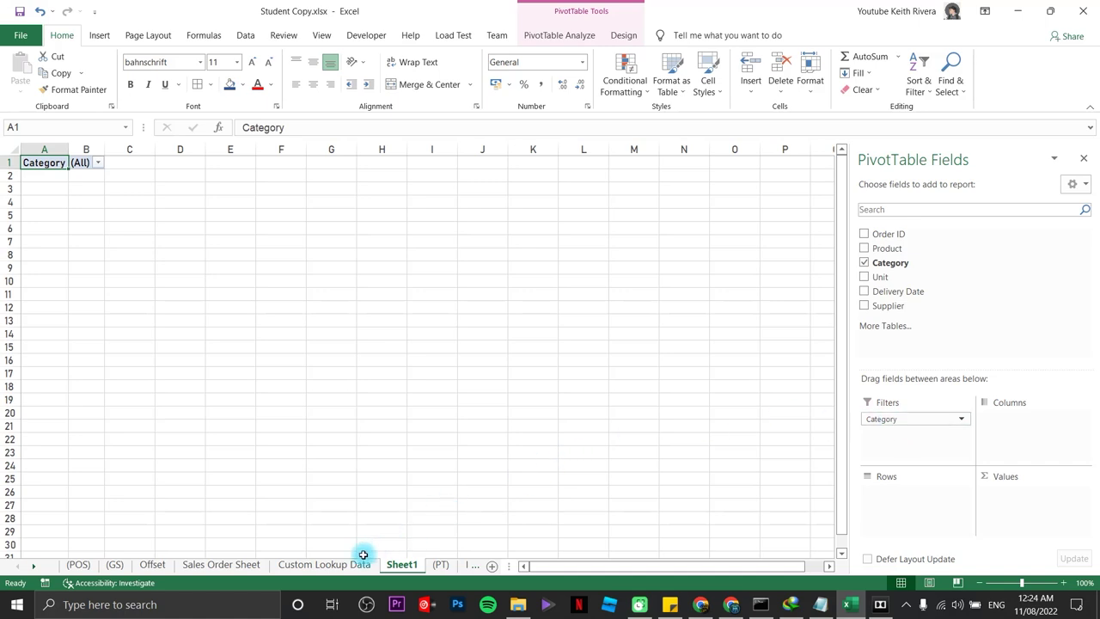
left_click(440, 567)
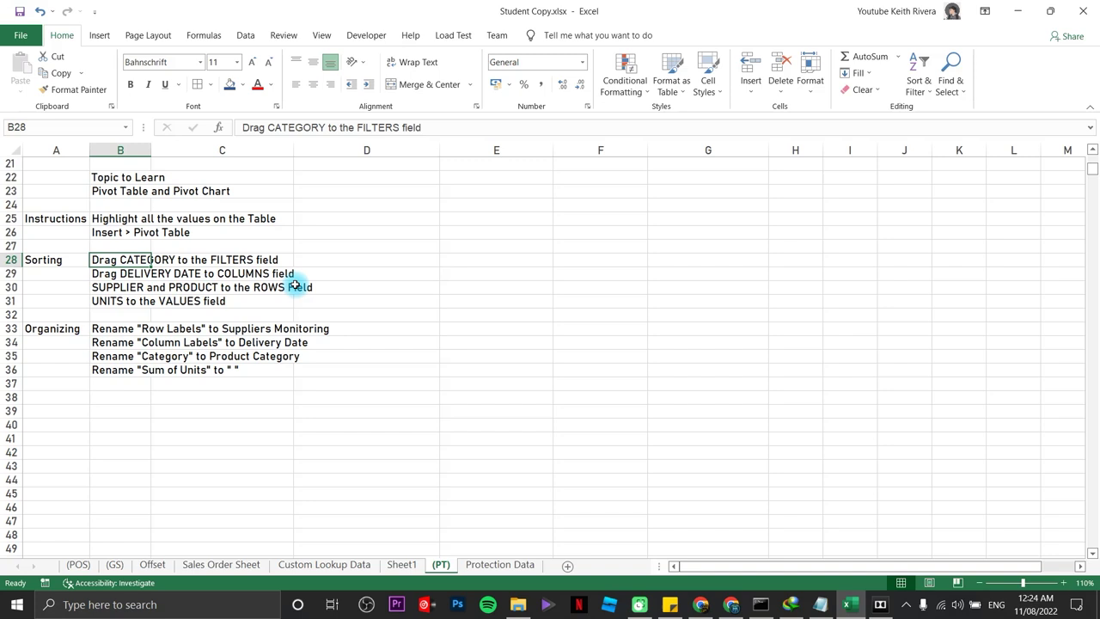
left_click(404, 568)
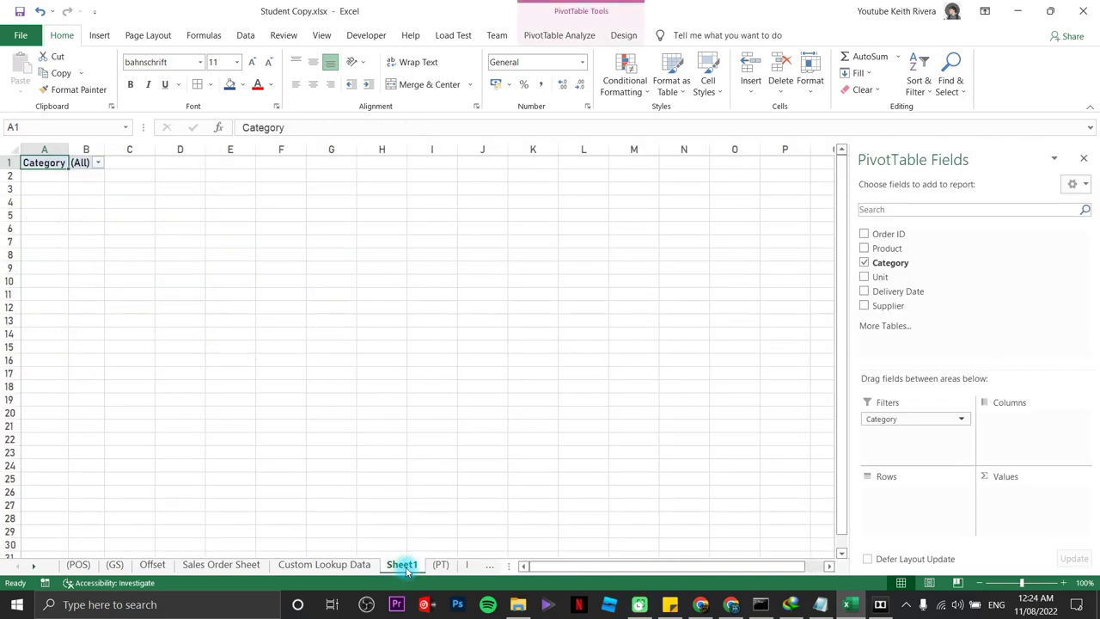
left_click_drag(914, 292, 1000, 427)
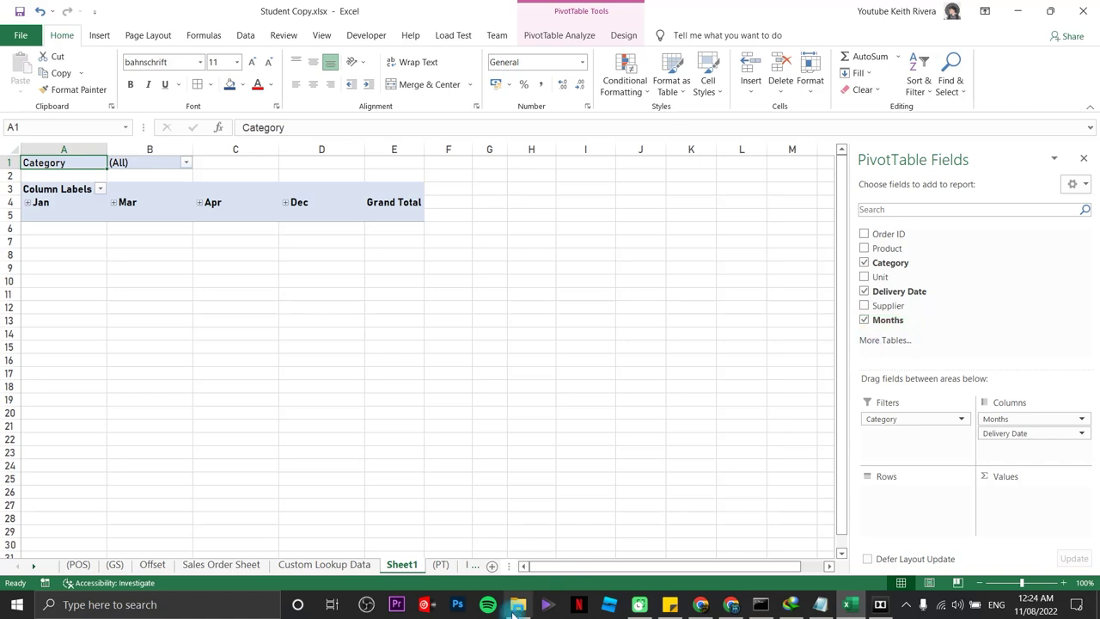
- Add Supplier, then Product beneath it, to the PivotTable rows
left_click(440, 566)
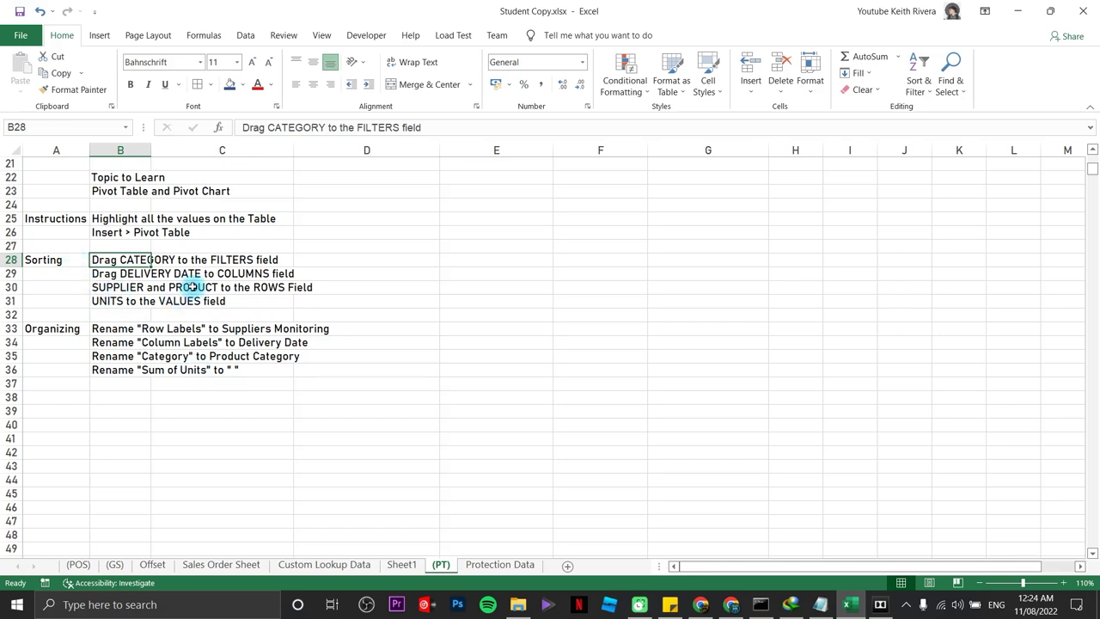
left_click(401, 564)
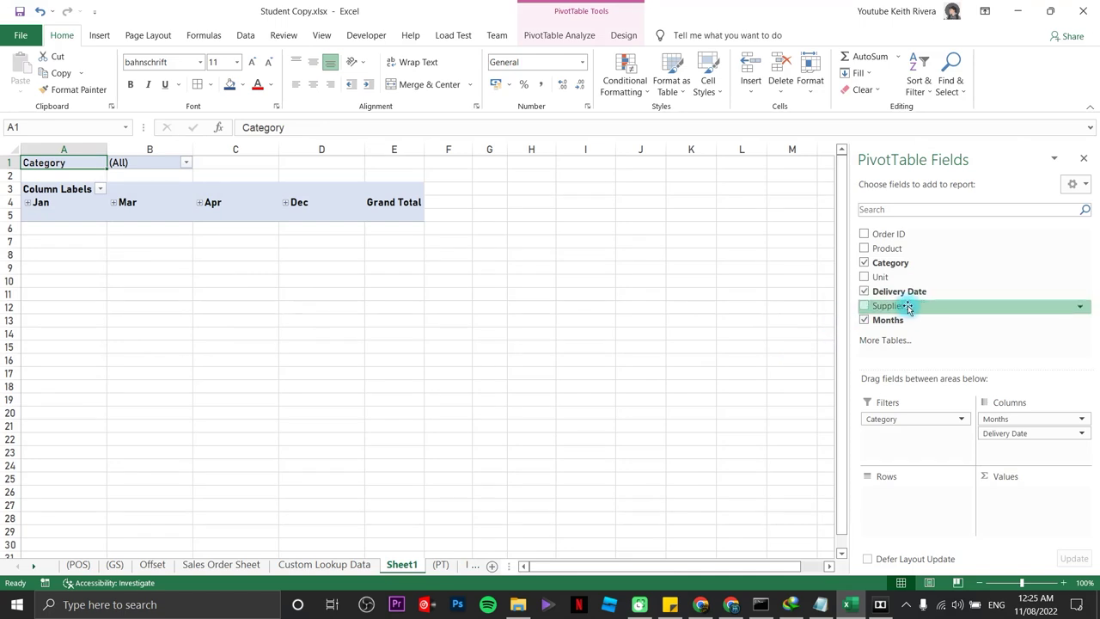
left_click_drag(900, 307, 913, 499)
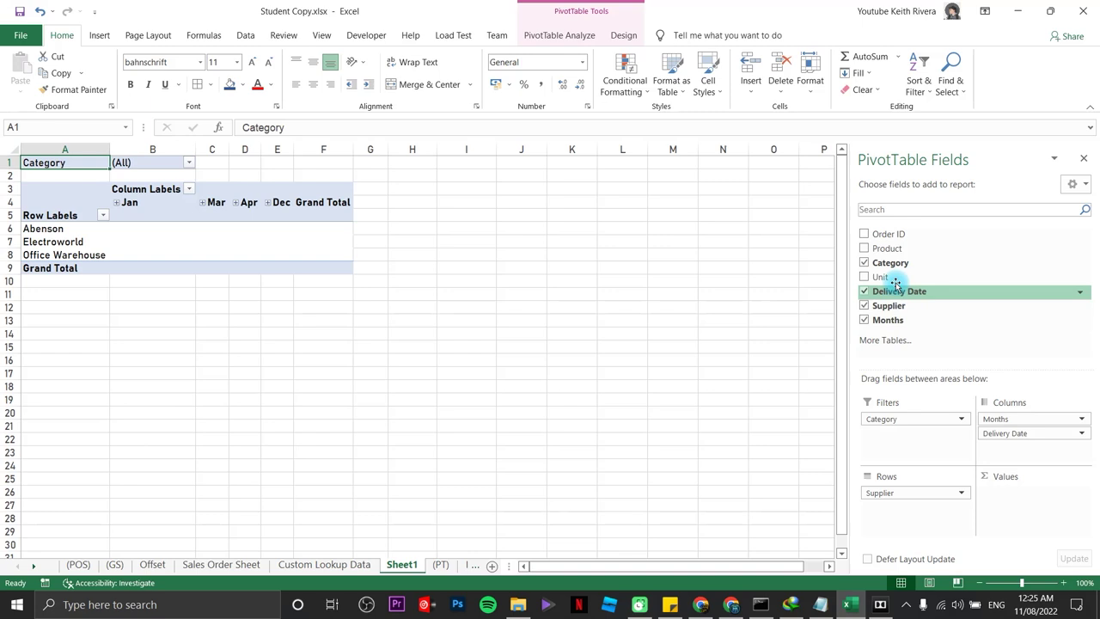
left_click_drag(888, 249, 904, 520)
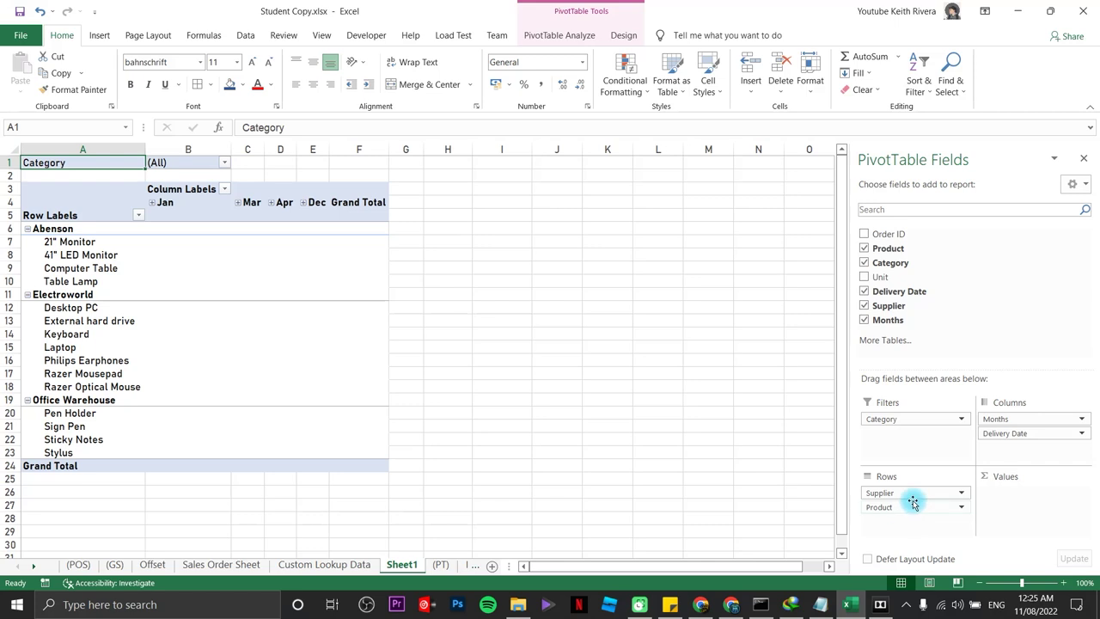
- Add Unit to Values so Sum of Unit totals 24750 across the months
left_click(441, 565)
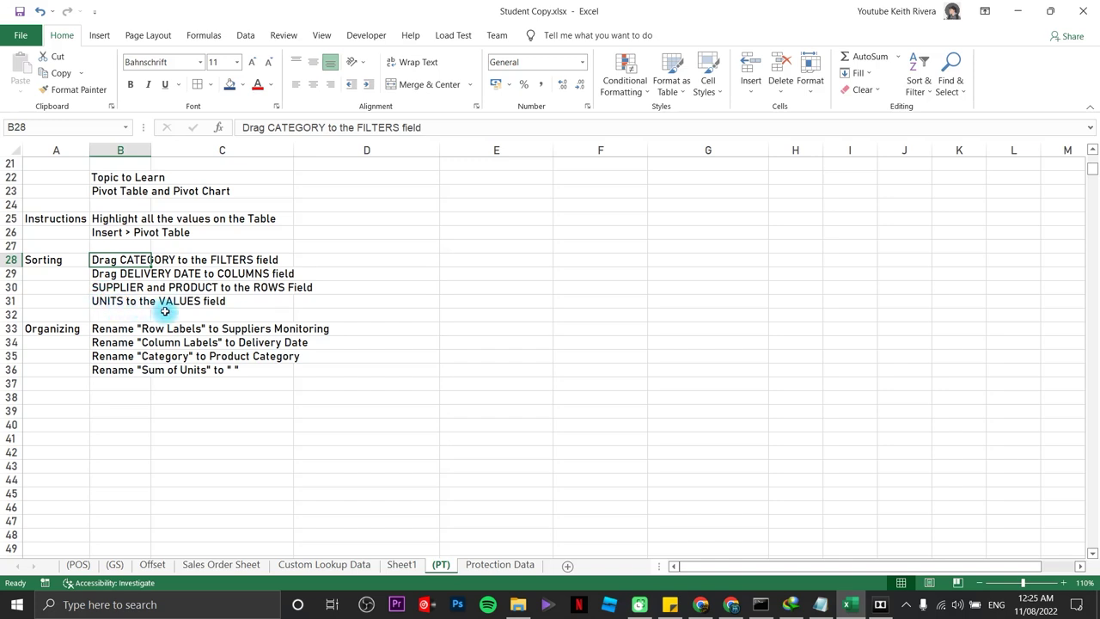
left_click(404, 566)
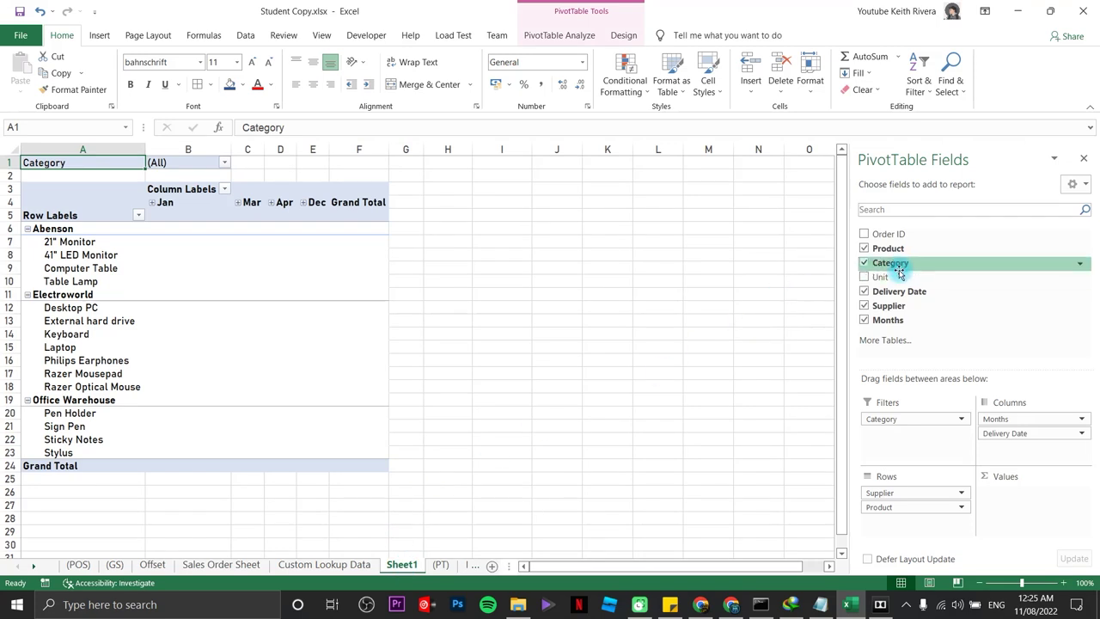
left_click_drag(898, 277, 1029, 507)
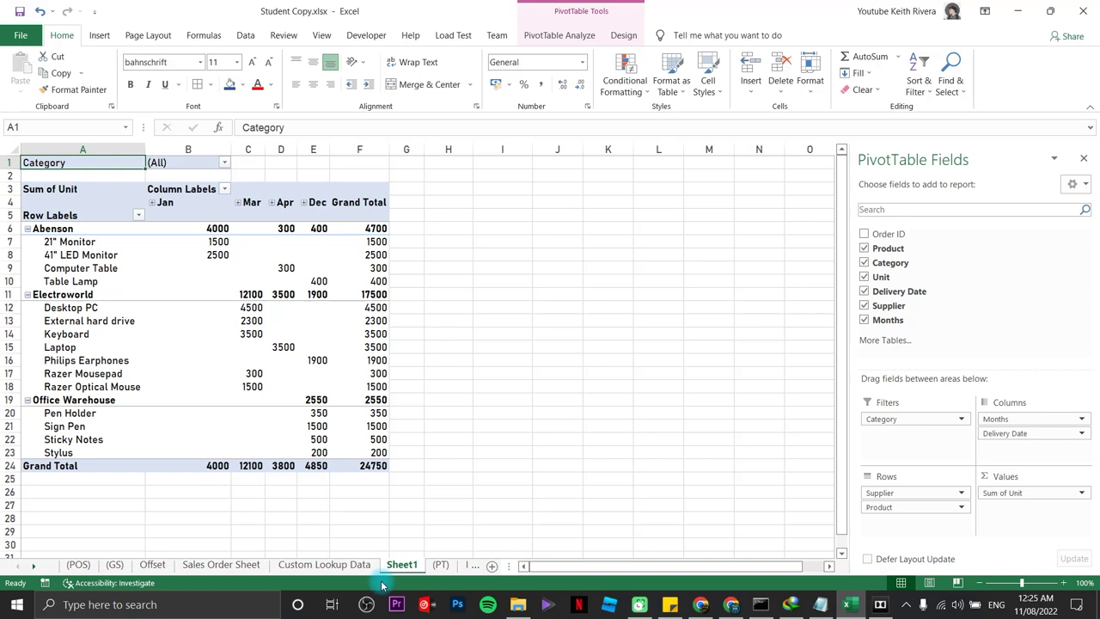
left_click(439, 565)
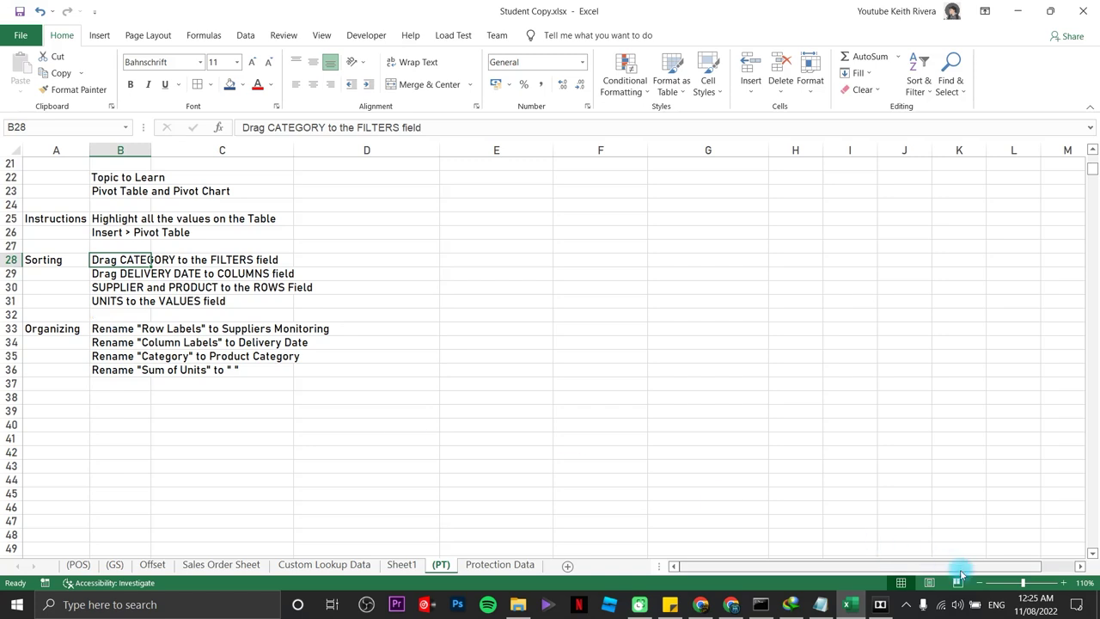
left_click(1059, 584)
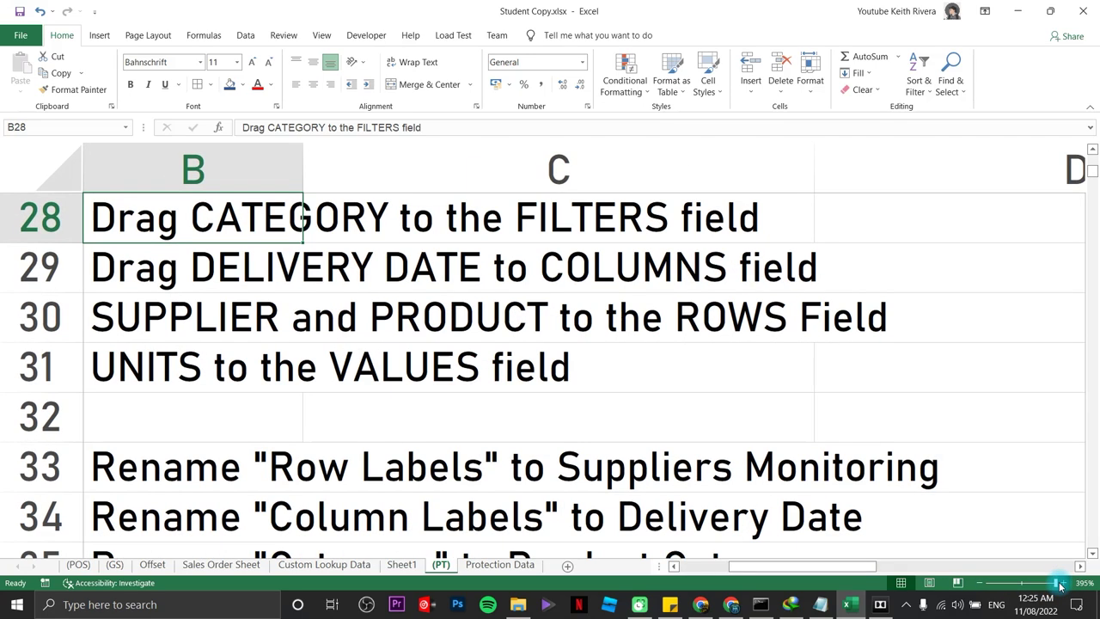
left_click(1027, 584)
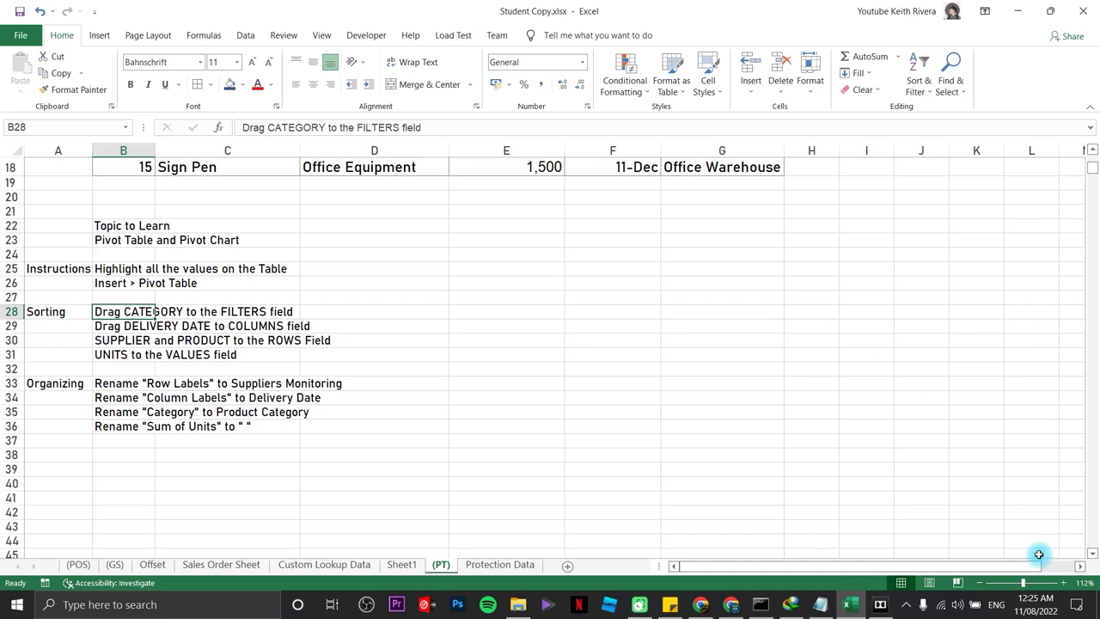
left_click(1066, 583)
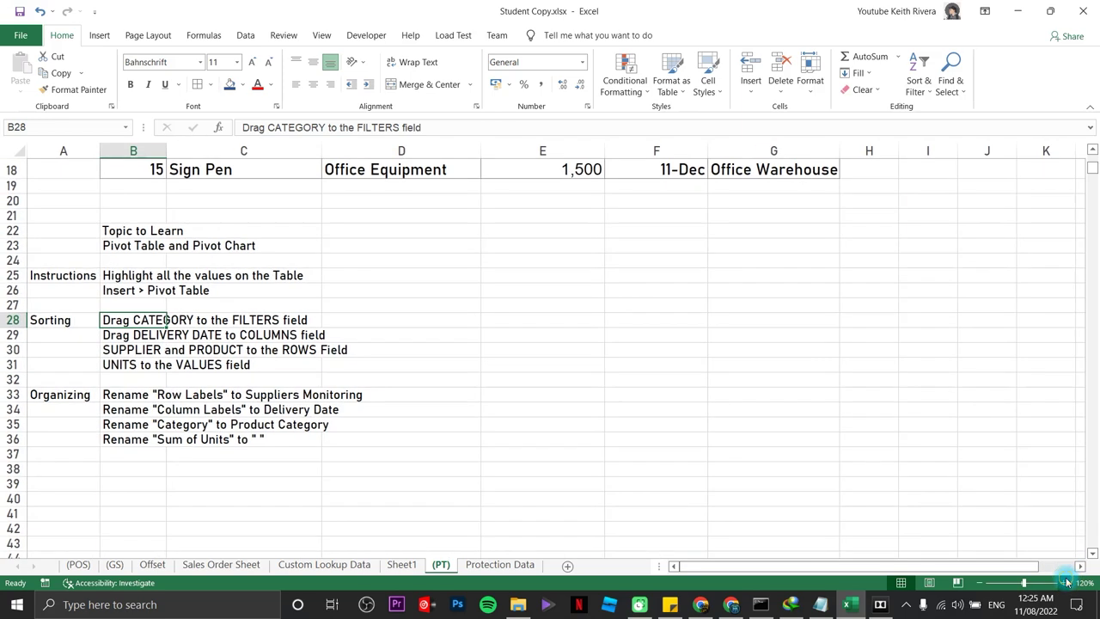
left_click(1066, 583)
left_click(1066, 582)
scroll(1031, 397, "up", 7)
scroll(1032, 397, "down", 7)
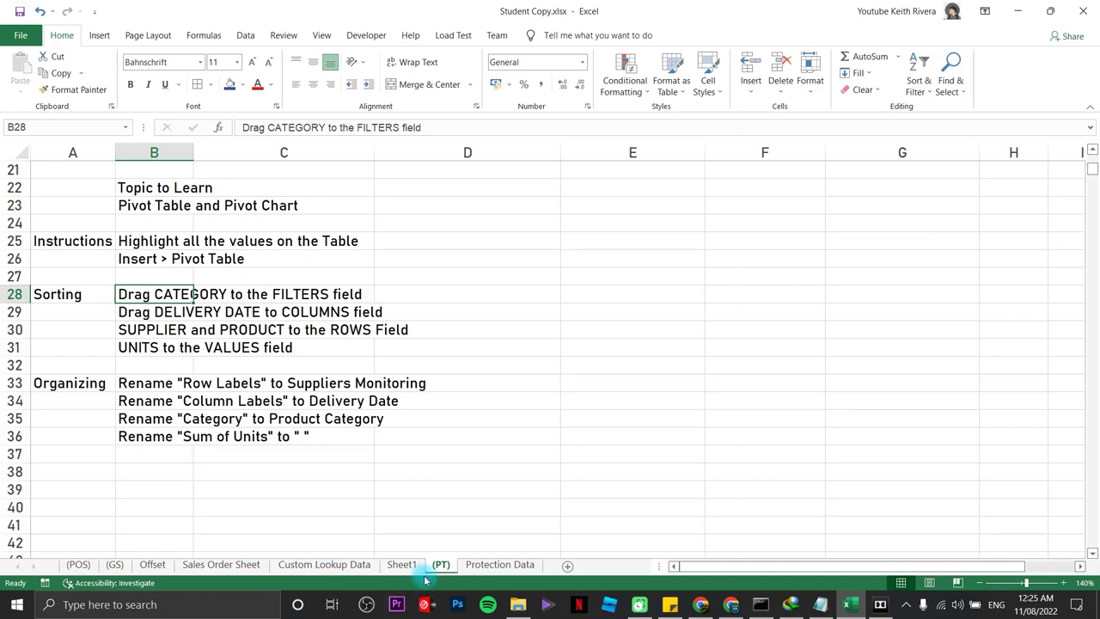
left_click(402, 565)
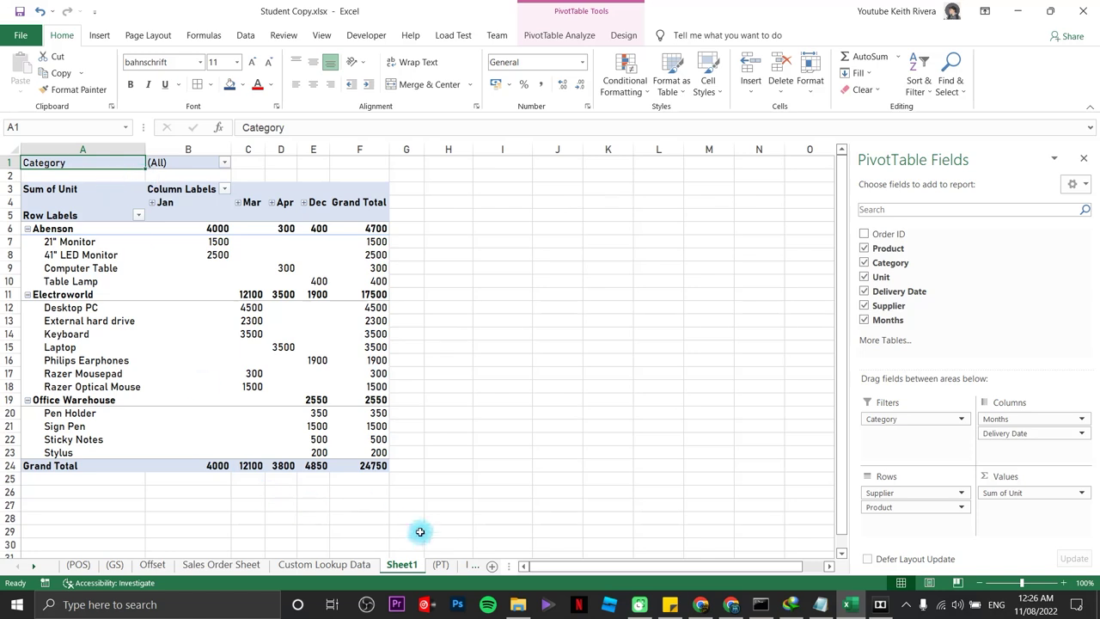
- Retitle the A5 row heading from Row Labels to 'Suppliers Monitoring'
left_click(440, 565)
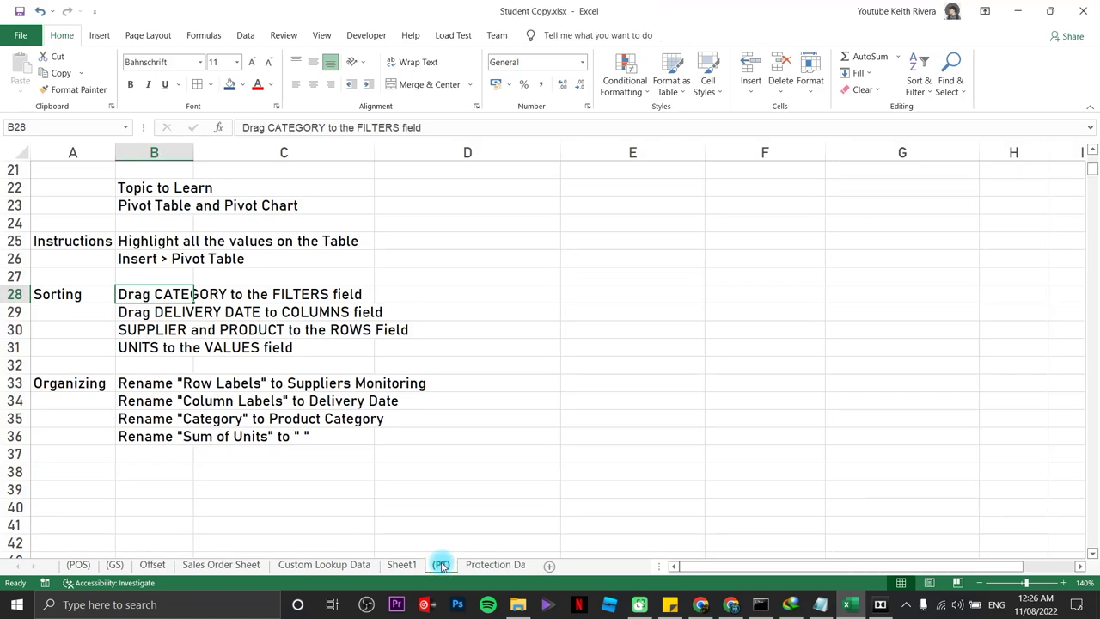
left_click(155, 383)
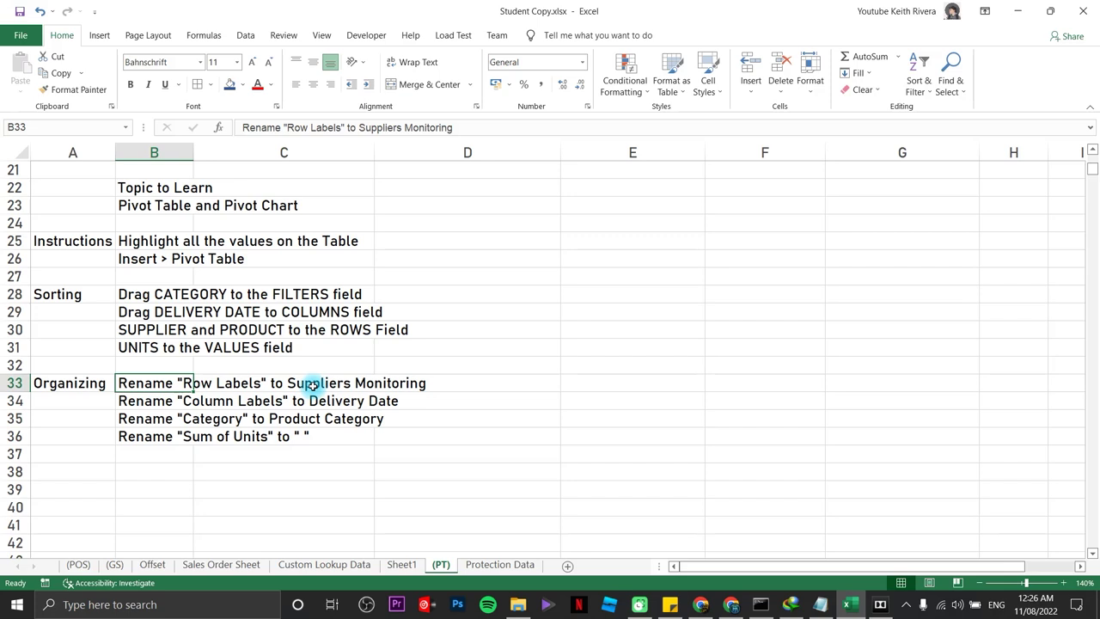
left_click(410, 565)
left_click(68, 215)
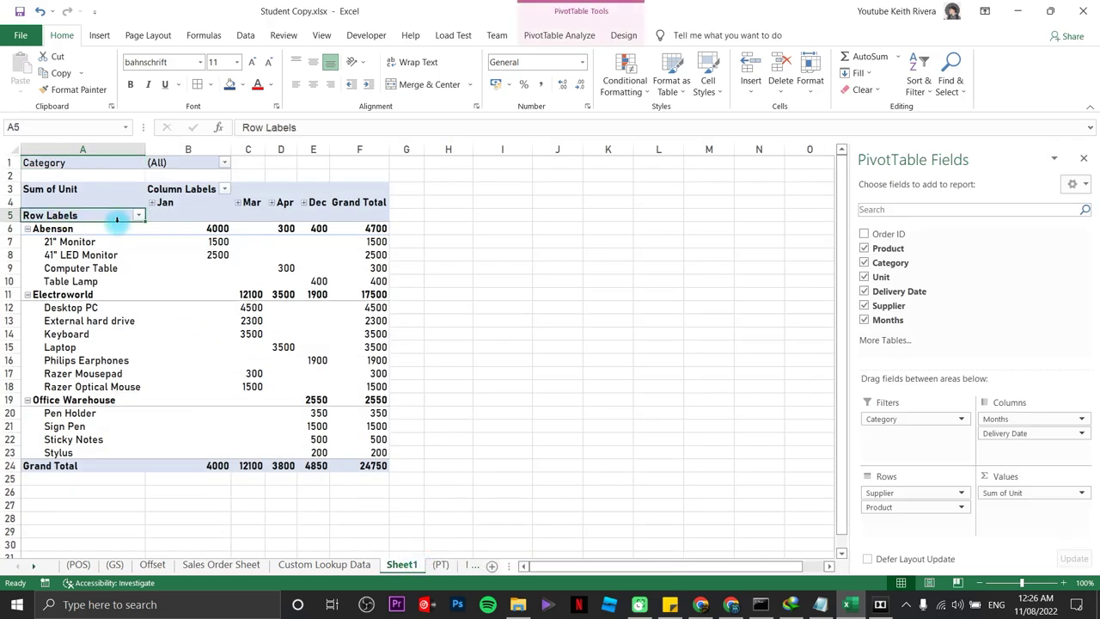
type("Suppliers")
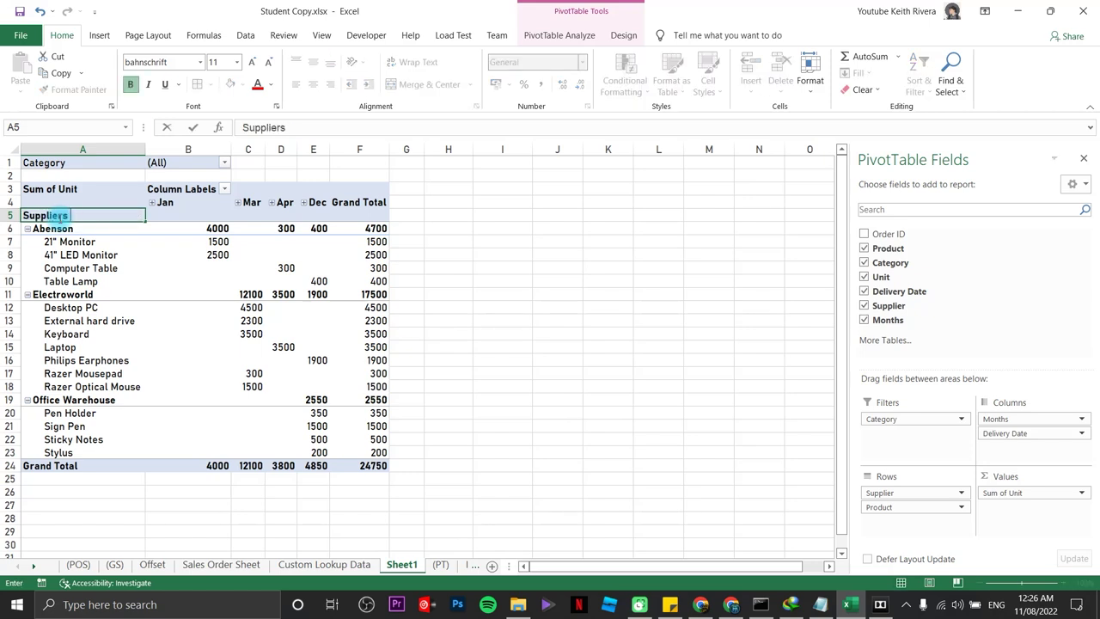
type(" Monitoring")
key("Return")
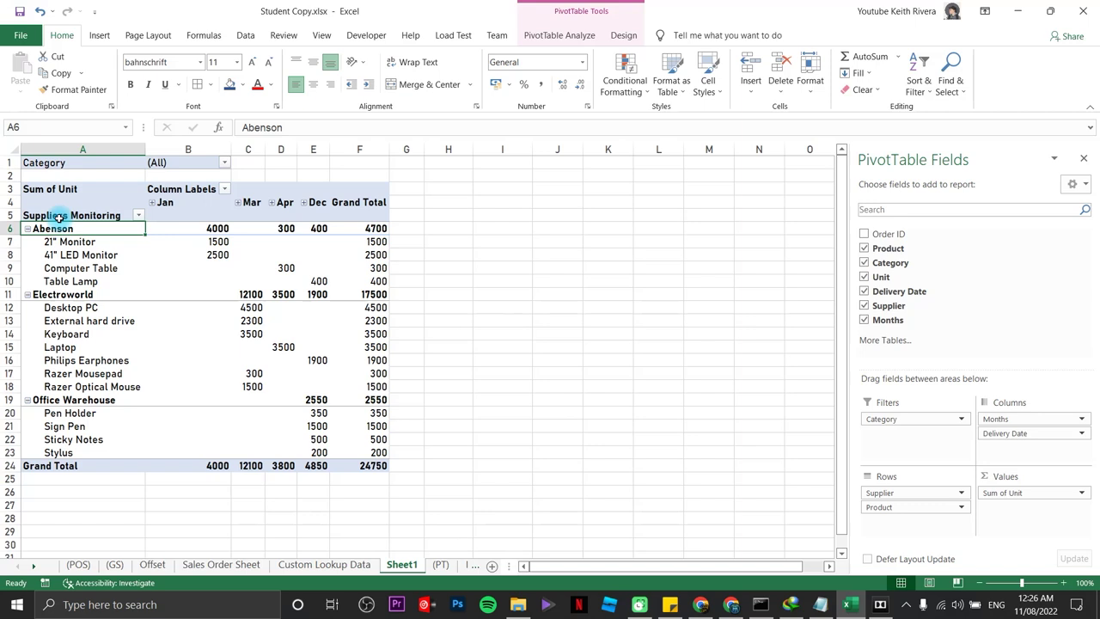
left_click(138, 216)
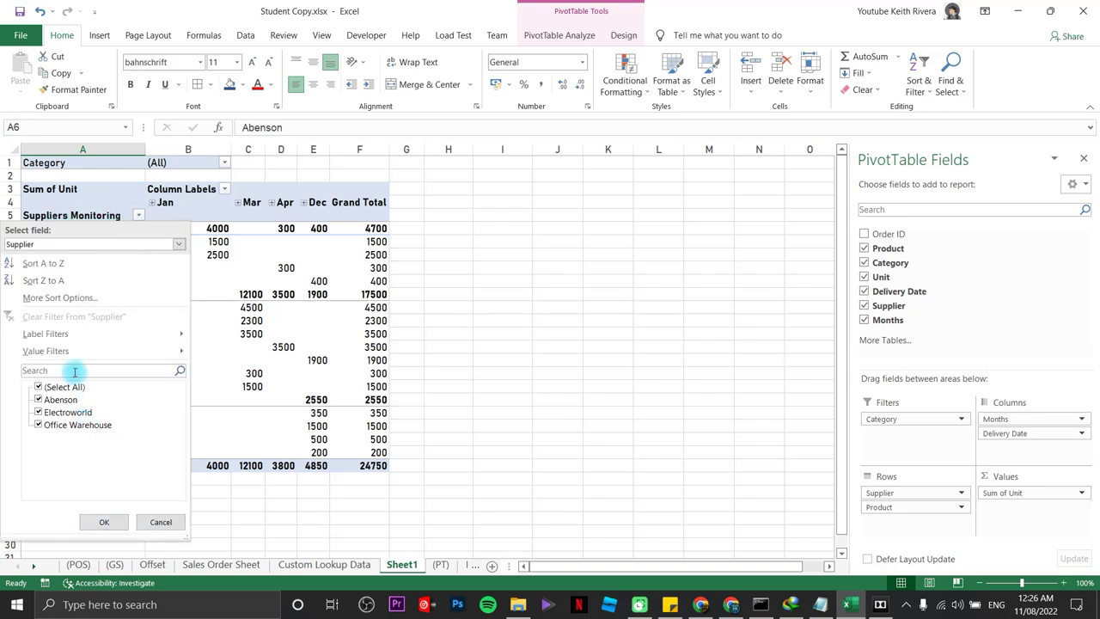
left_click(145, 523)
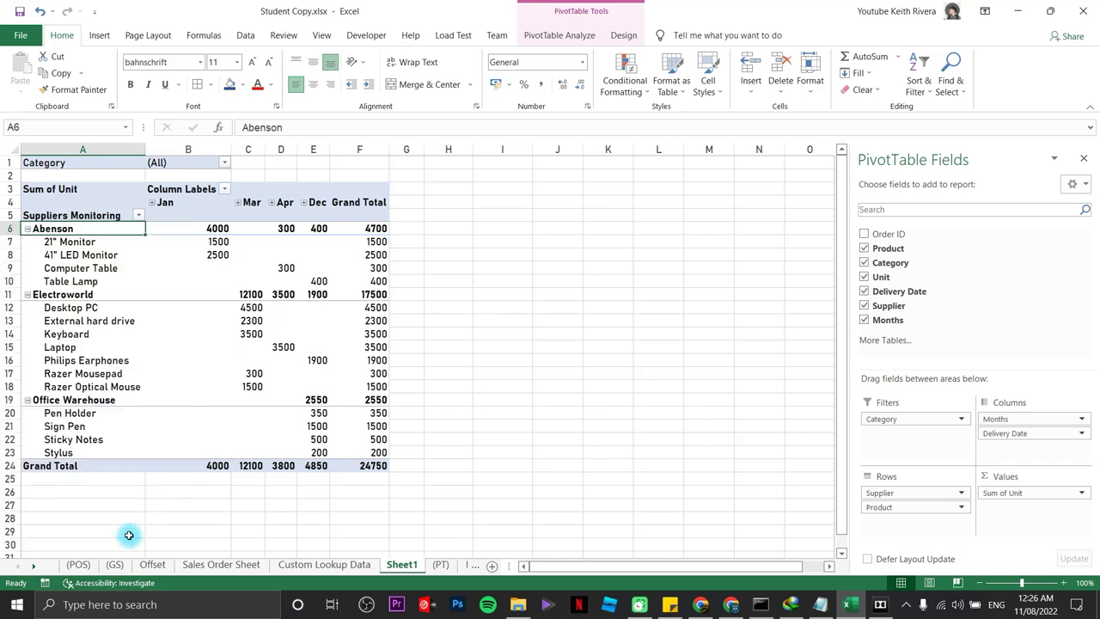
- Rename the B3 Column Labels heading to 'Delivery Date'
left_click(441, 566)
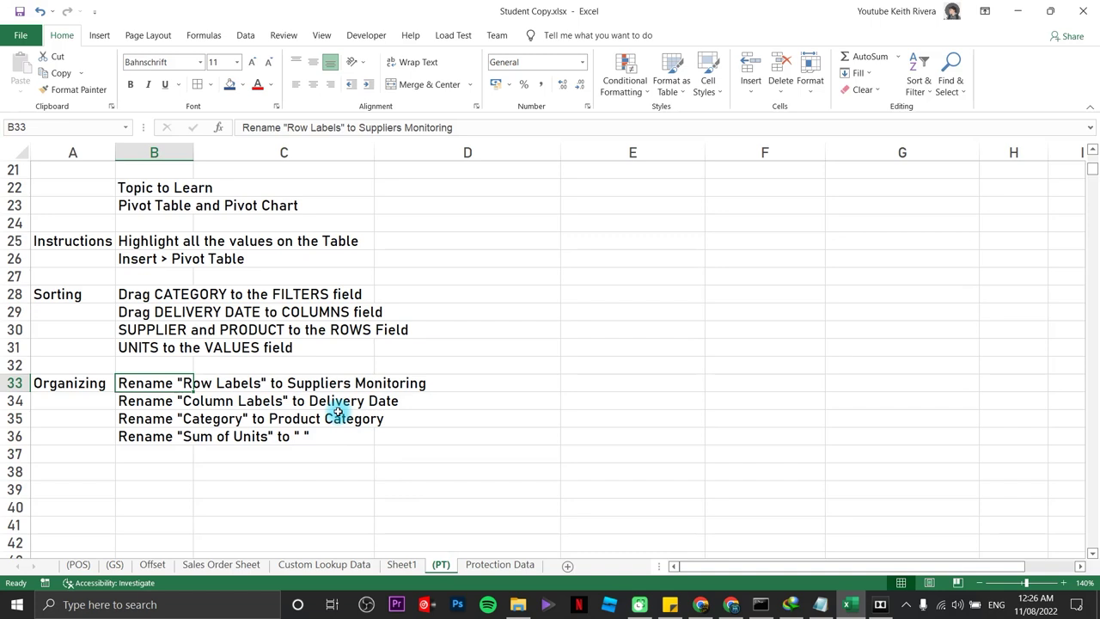
left_click_drag(140, 404, 344, 402)
left_click(402, 565)
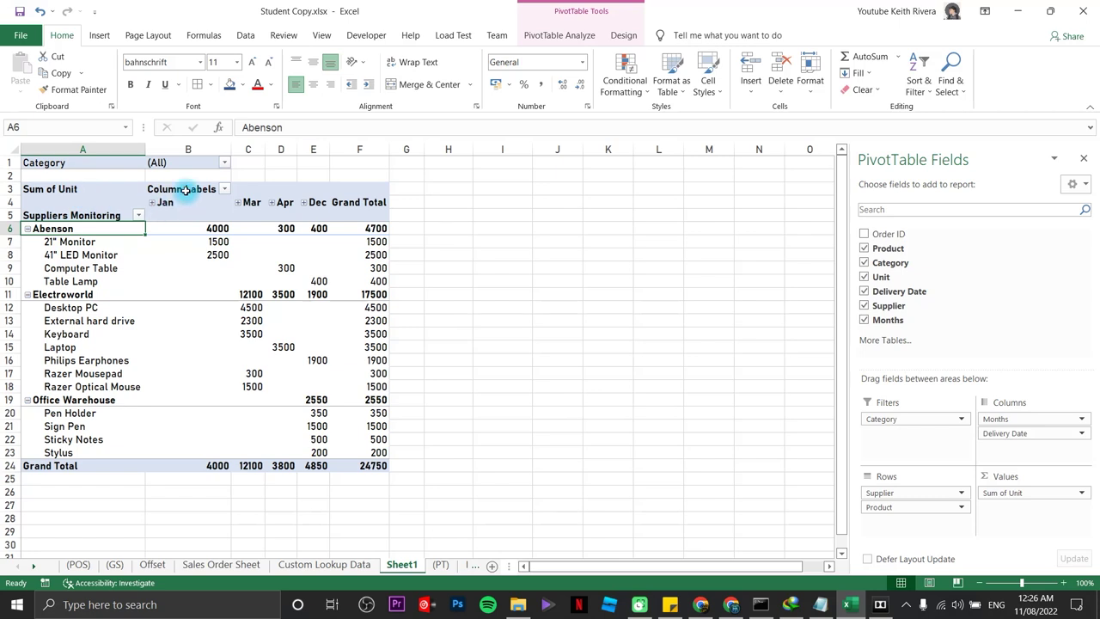
left_click(224, 189)
left_click(225, 190)
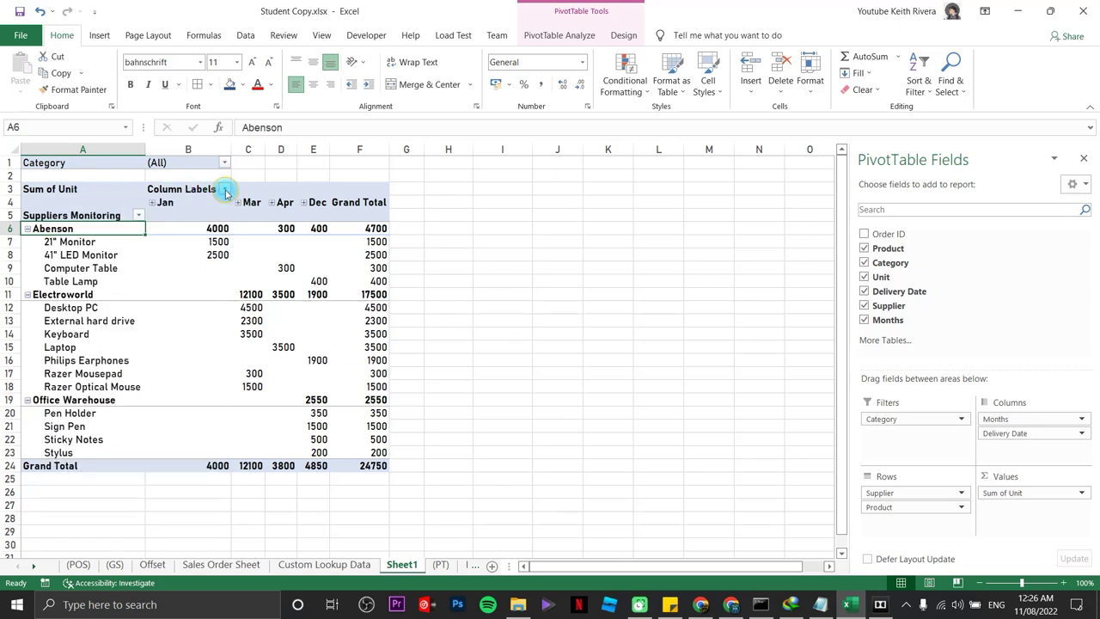
left_click(197, 190)
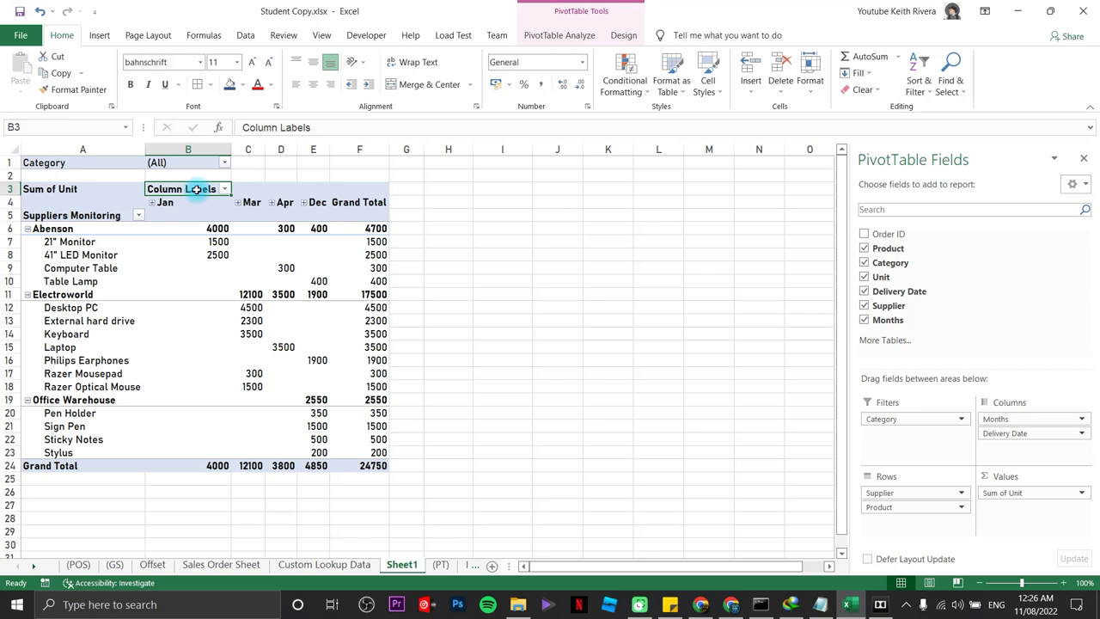
type("Delivery Date")
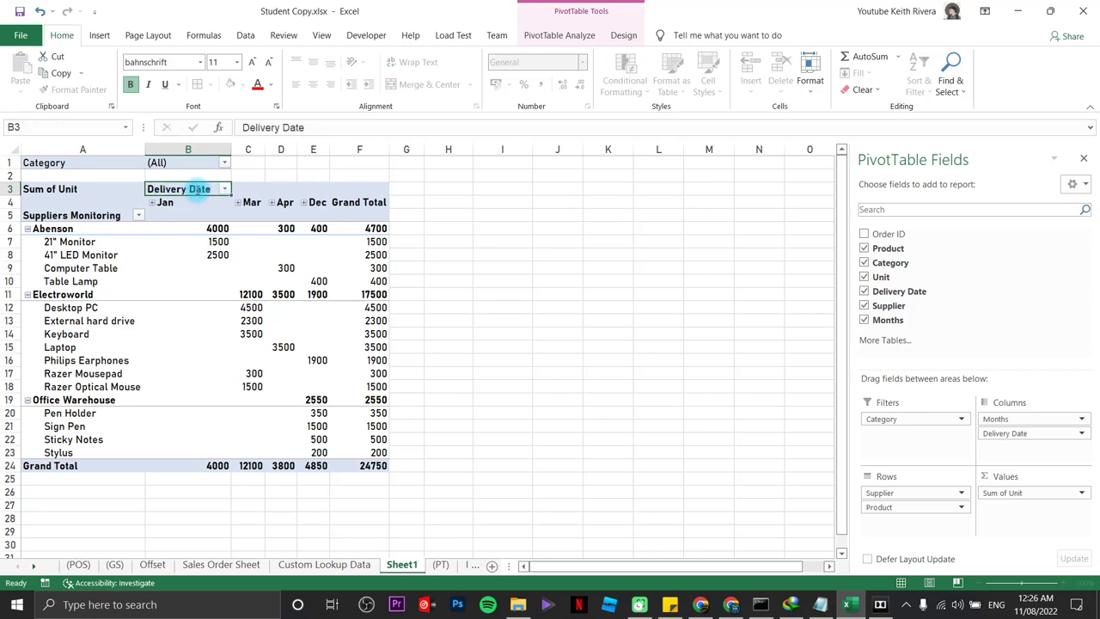
key("Return")
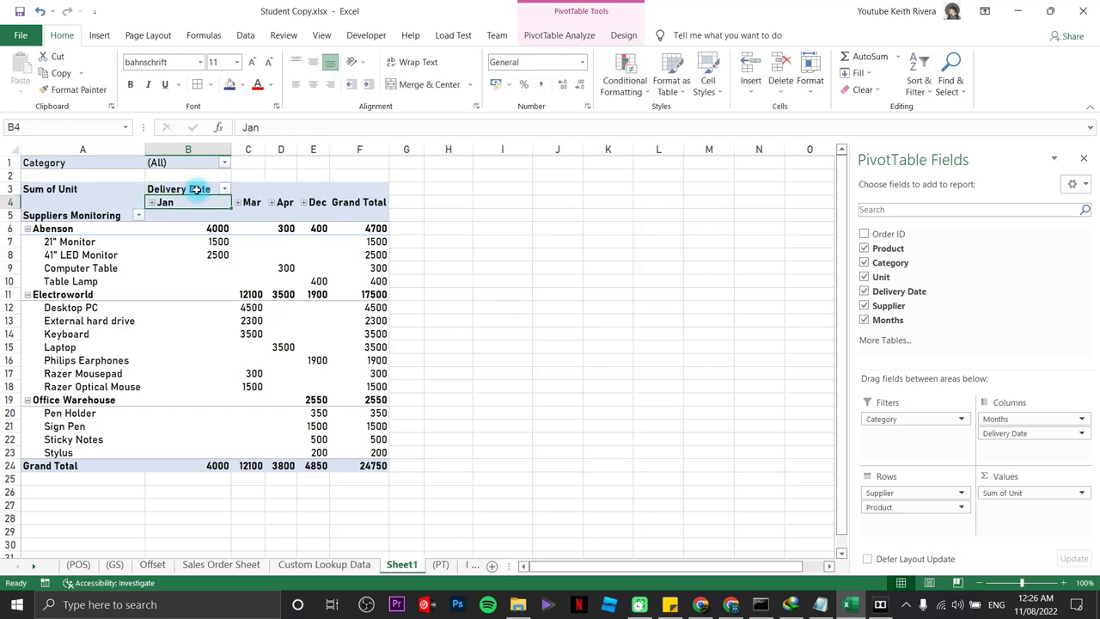
- Rename the A1 Category filter label to 'Product Category'
left_click(440, 565)
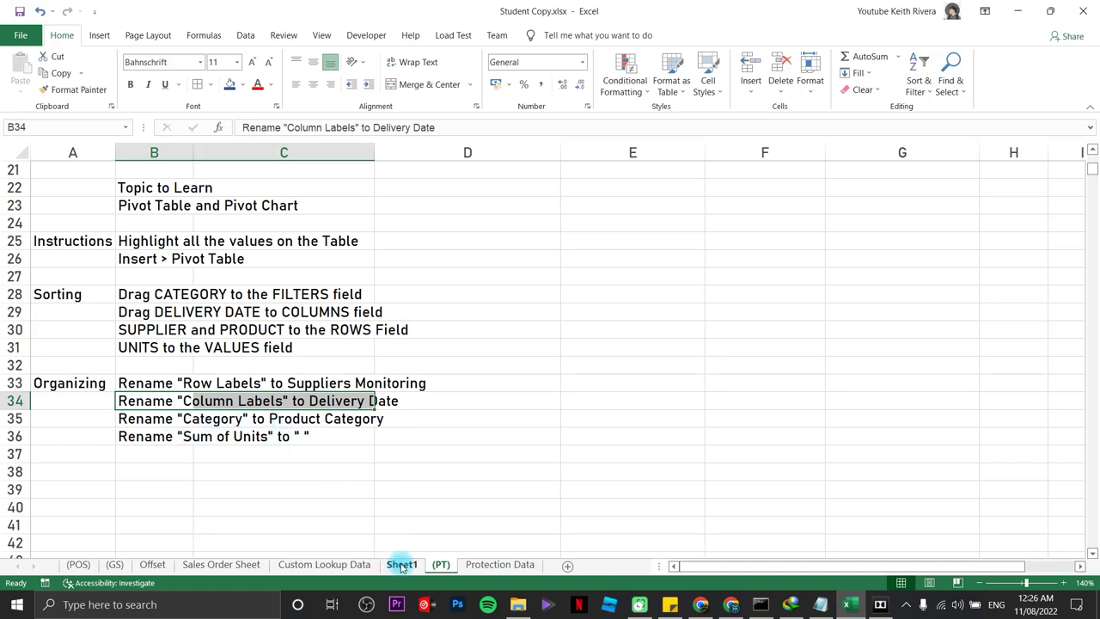
left_click(402, 565)
left_click(71, 161)
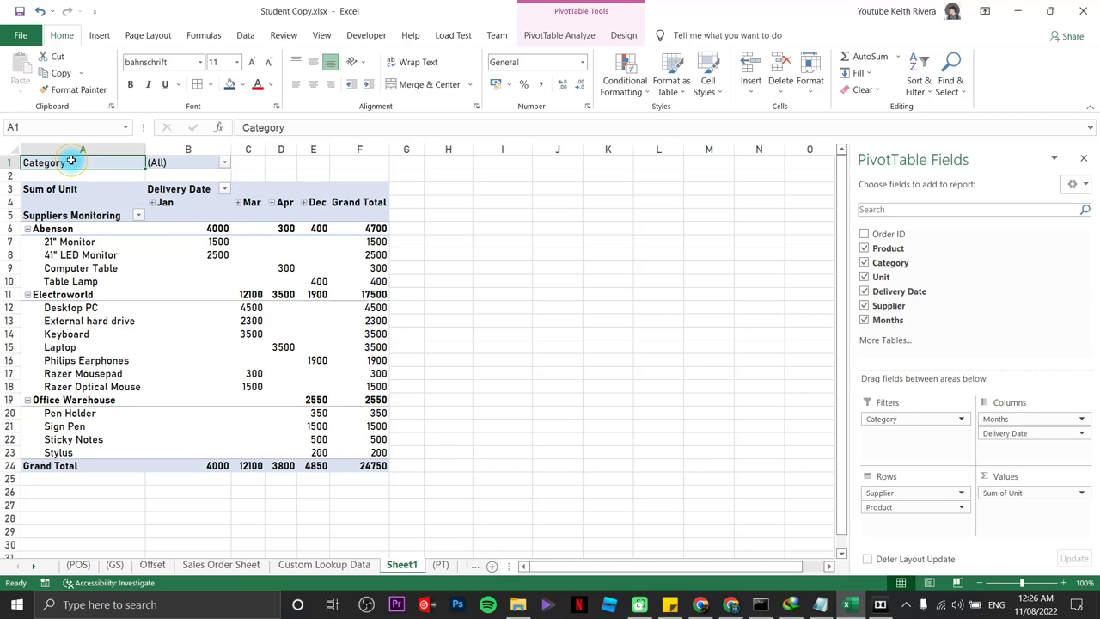
type("Product")
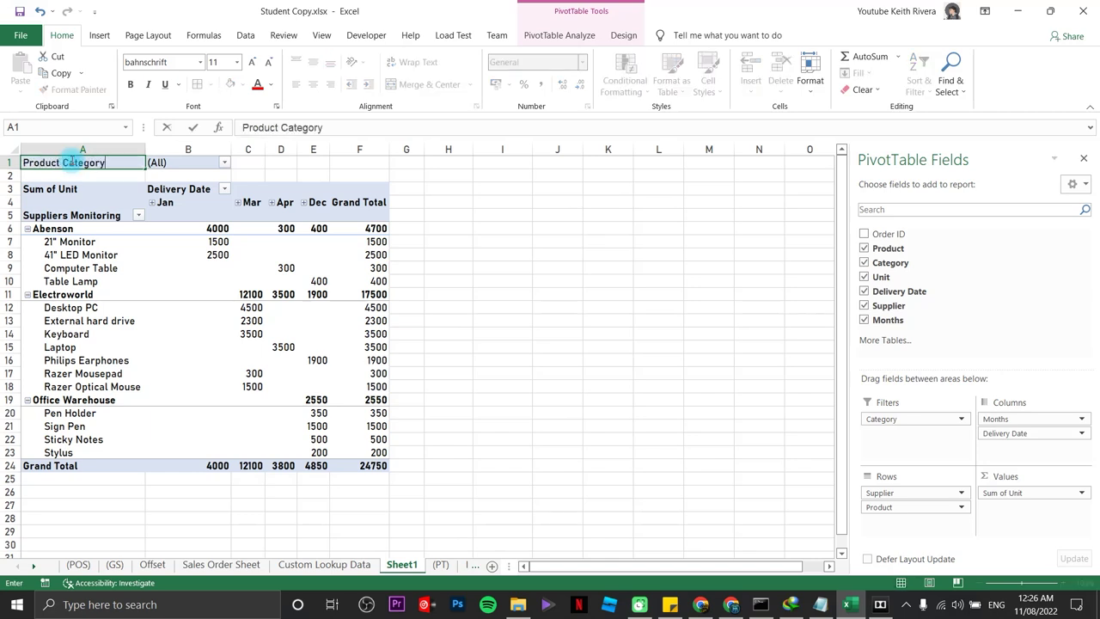
key("Return")
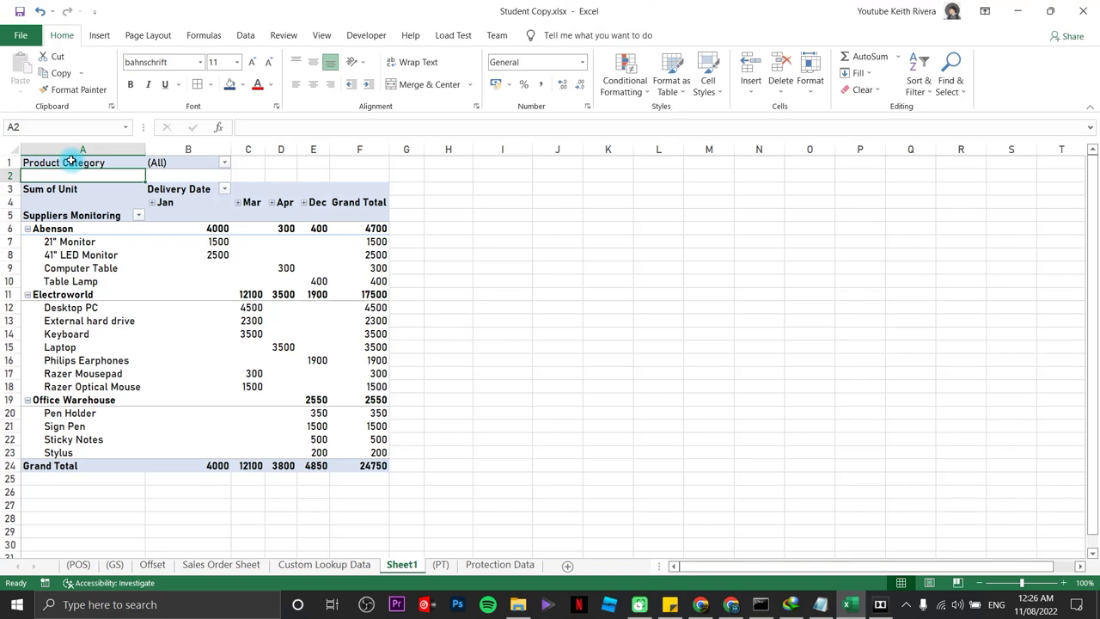
- Blank out the 'Sum of Unit' caption in A3 above the Delivery Date columns
left_click(441, 565)
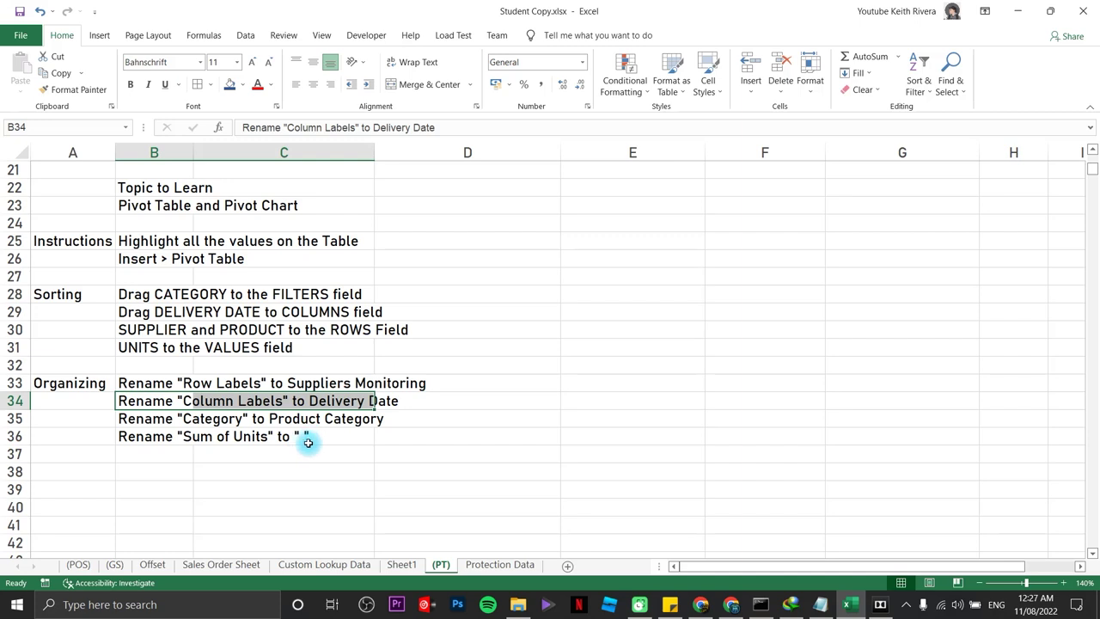
left_click(401, 564)
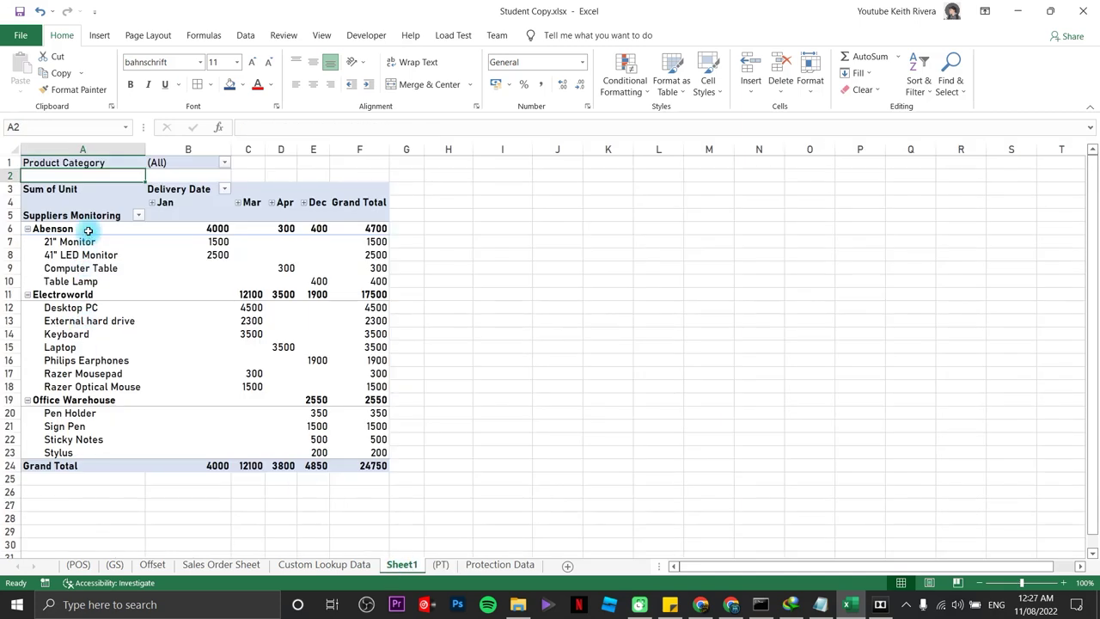
left_click(61, 190)
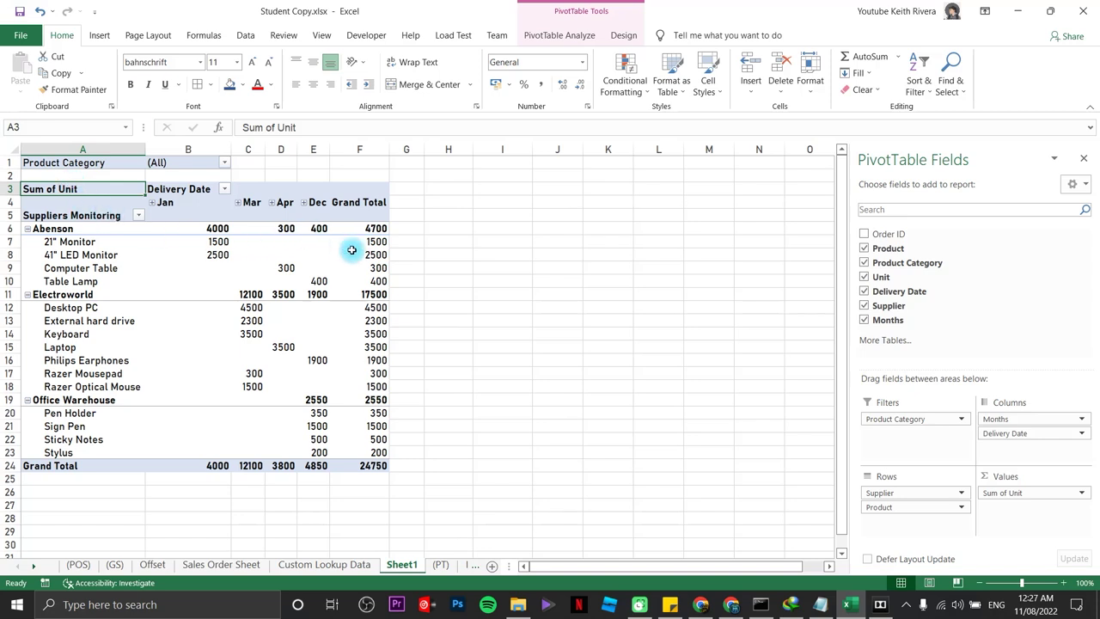
key("BackSpace")
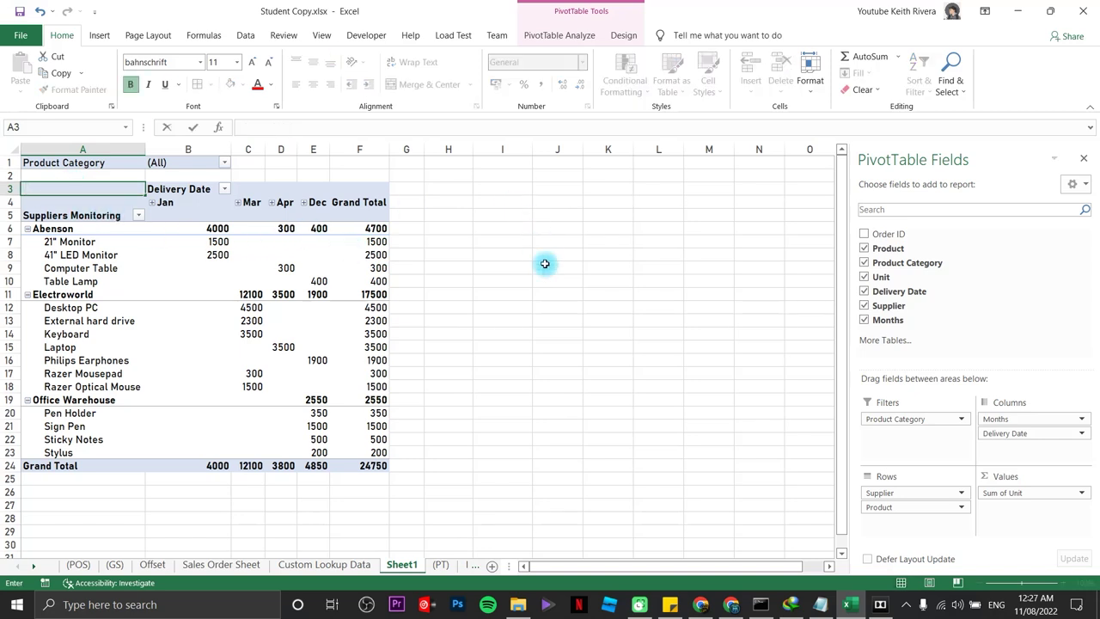
key("Return")
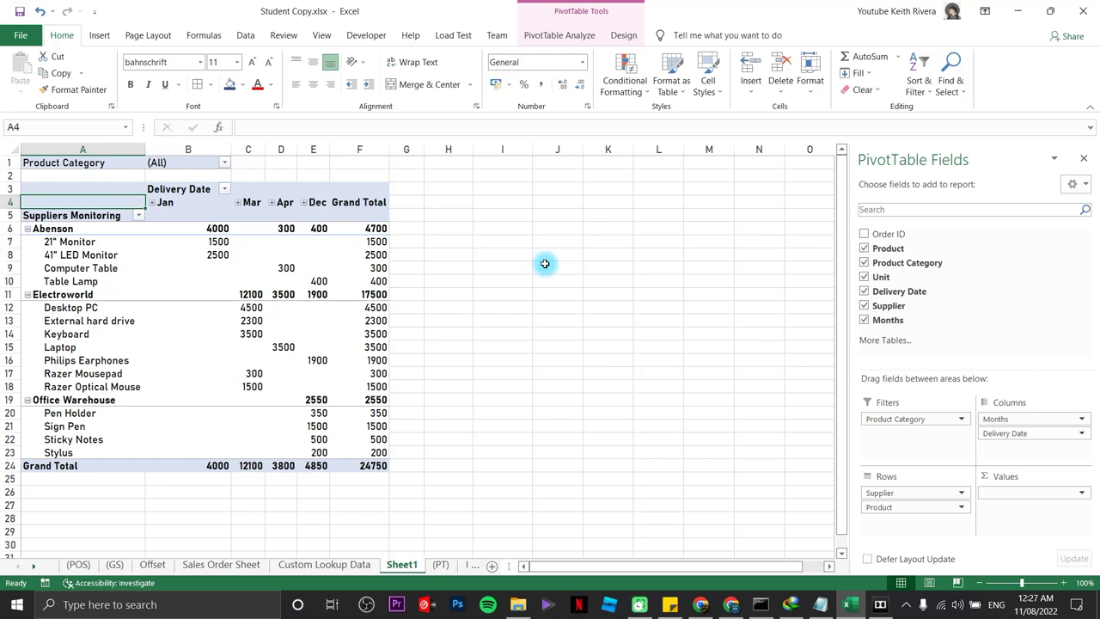
left_click(535, 322)
left_click(1065, 584)
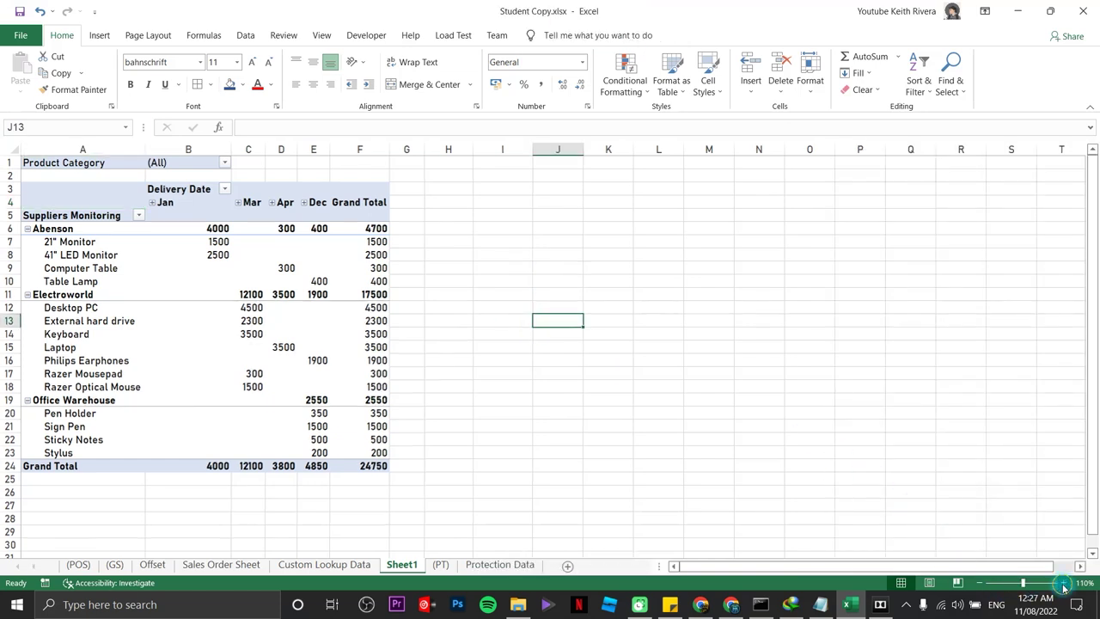
left_click(1064, 583)
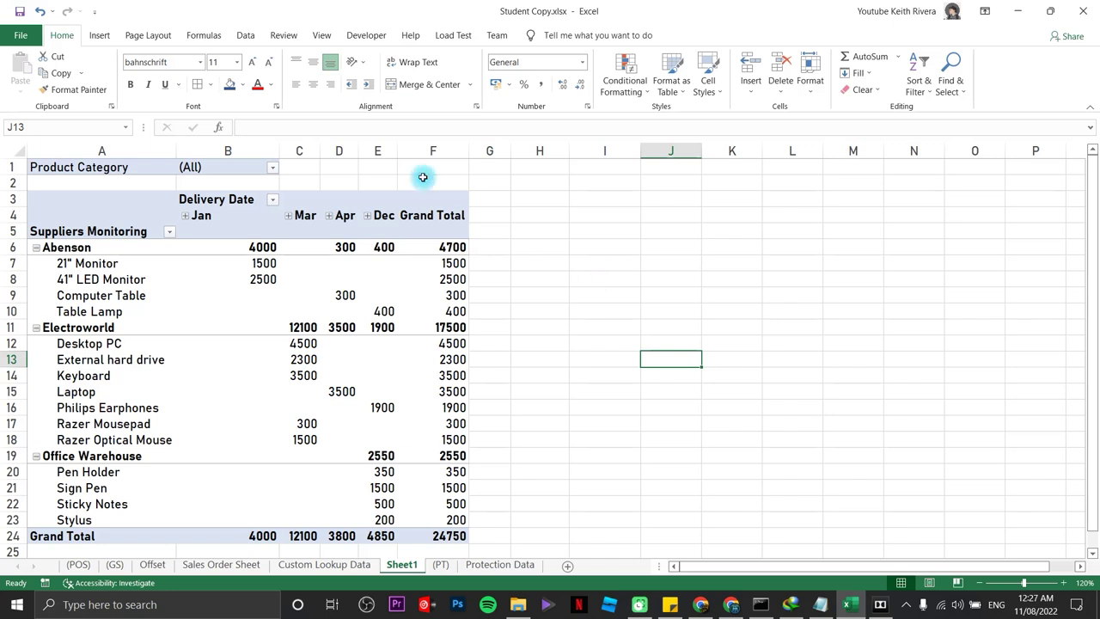
left_click(273, 171)
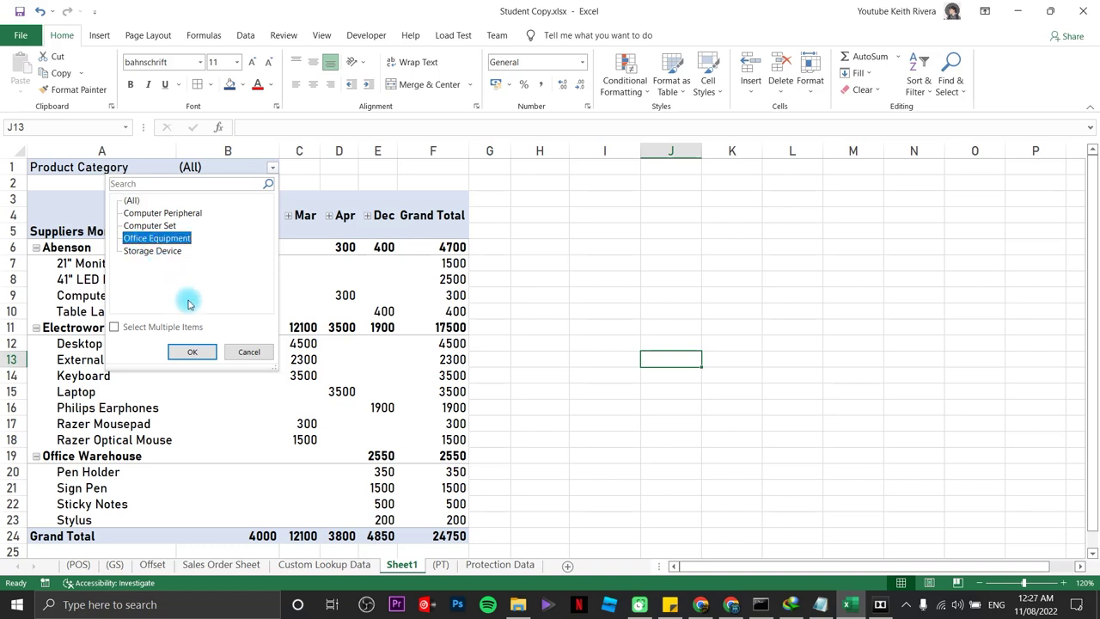
left_click(155, 241)
left_click(189, 351)
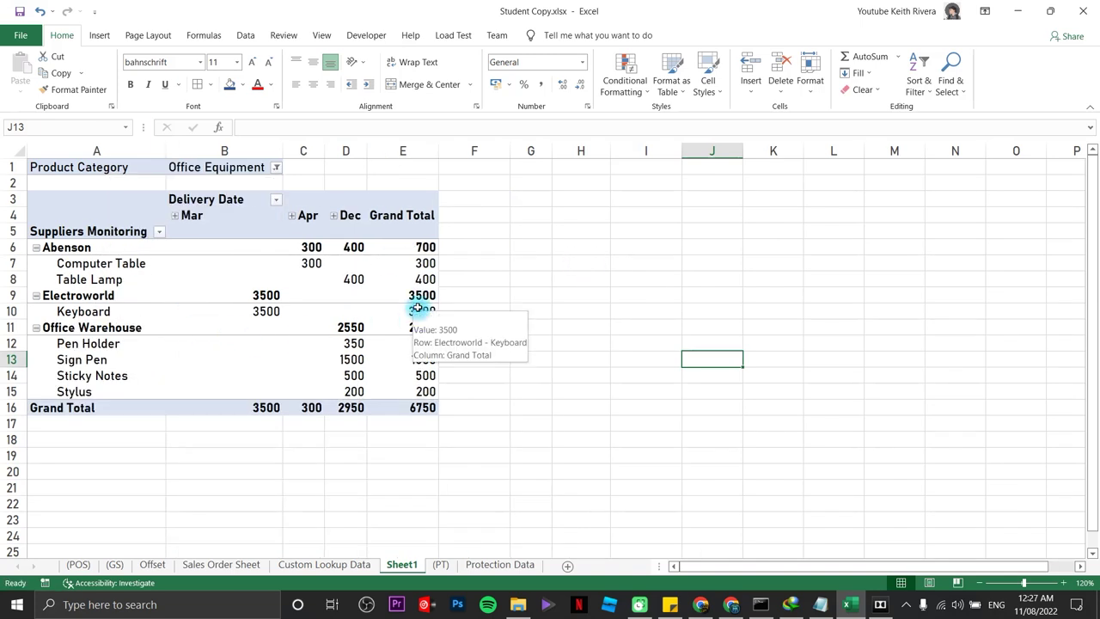
left_click(276, 167)
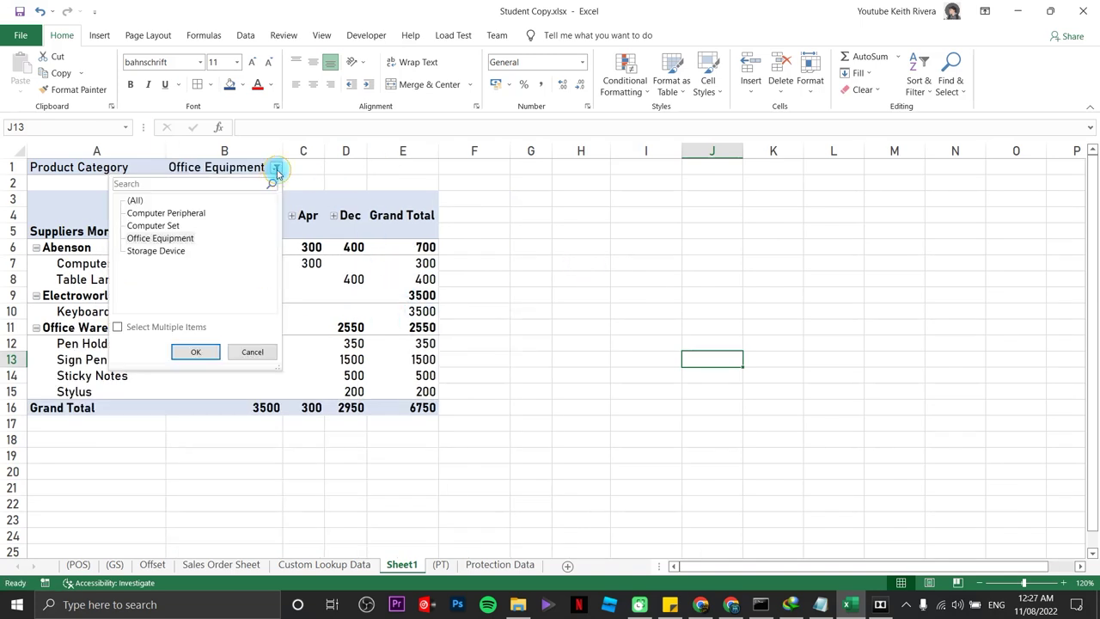
left_click(135, 200)
left_click(196, 353)
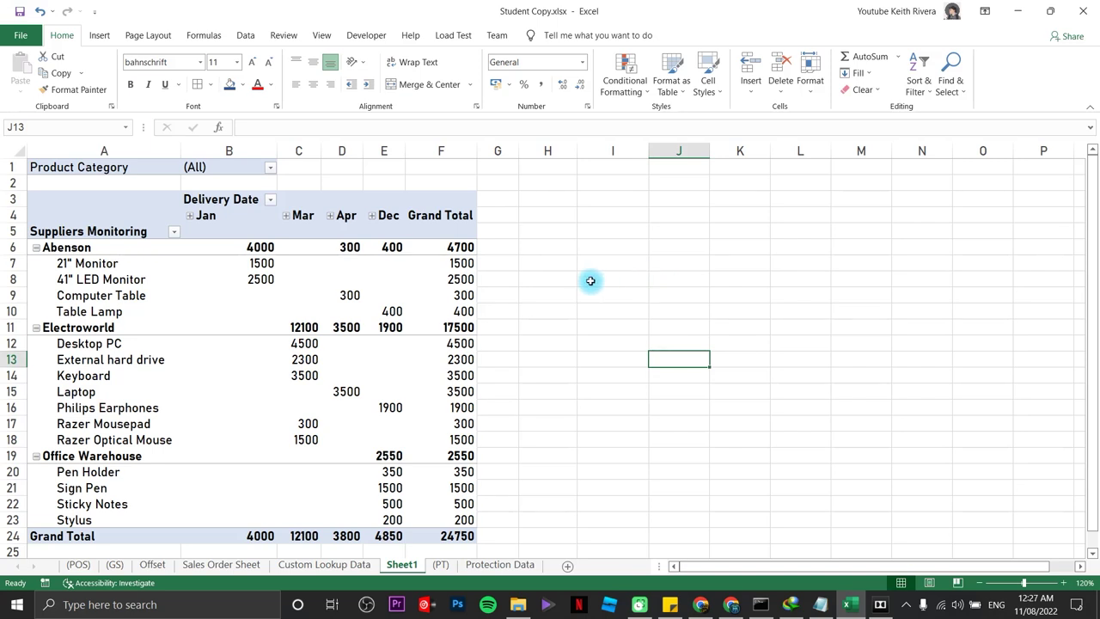
left_click(175, 233)
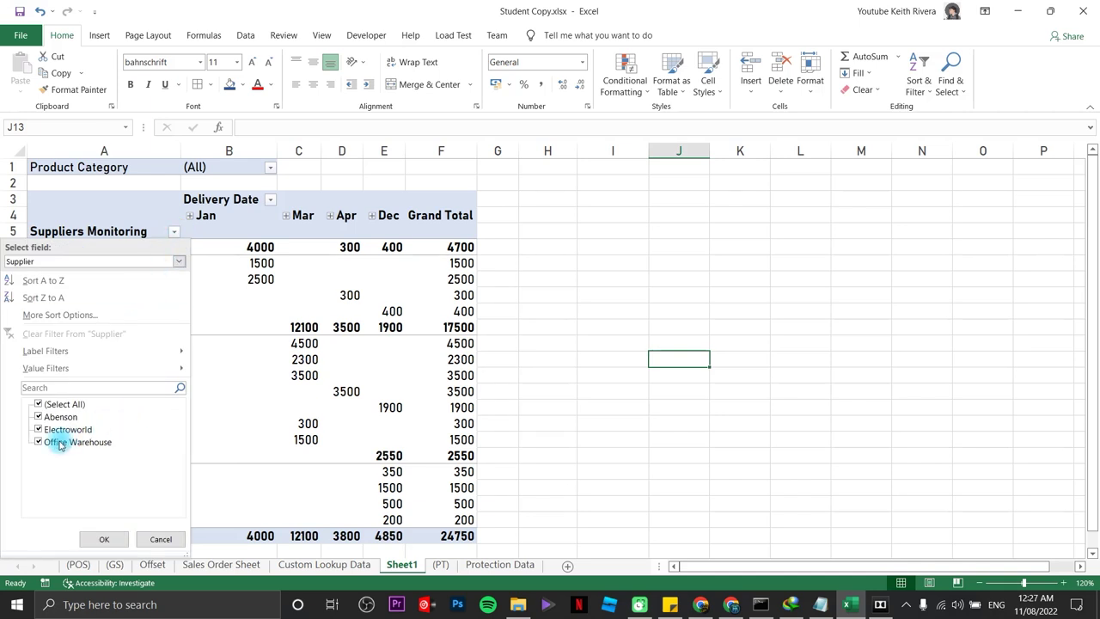
left_click(39, 405)
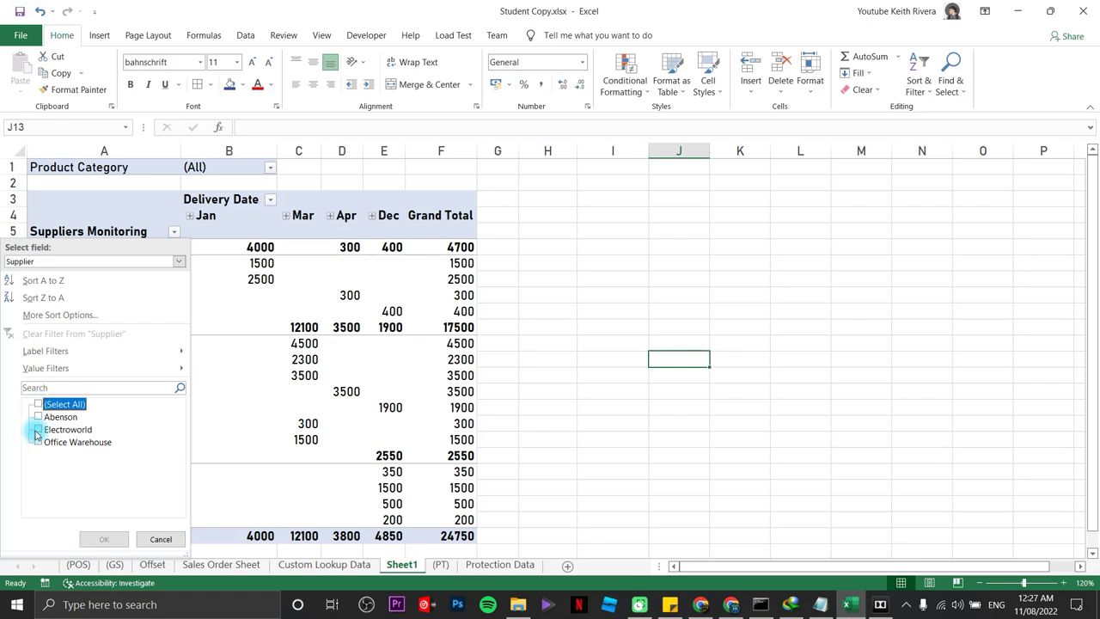
left_click(38, 429)
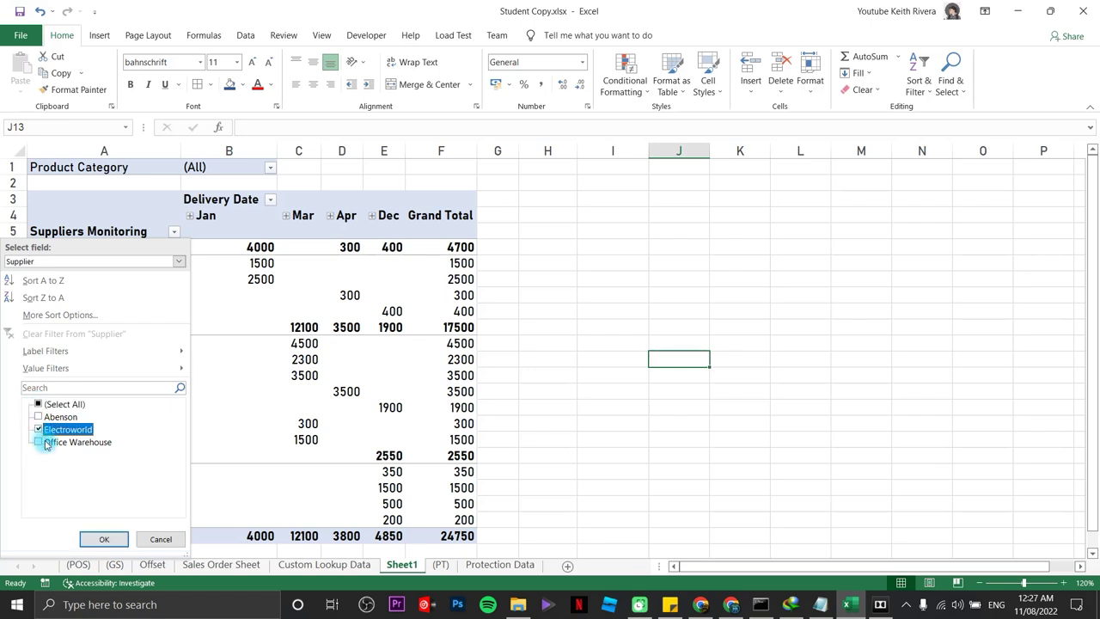
left_click(102, 539)
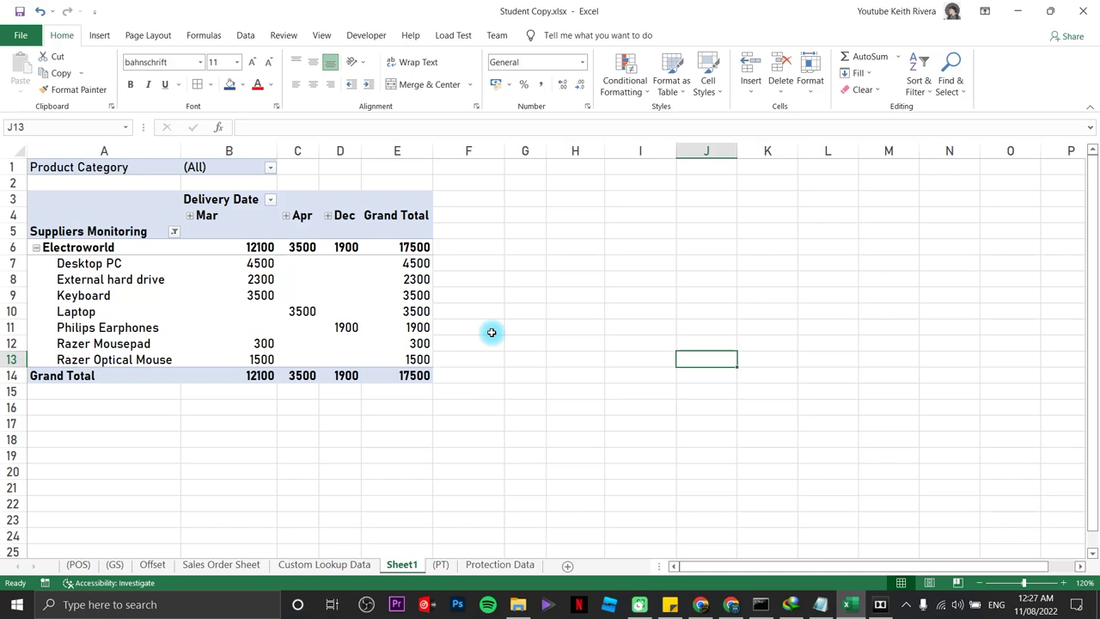
left_click(169, 230)
left_click(175, 232)
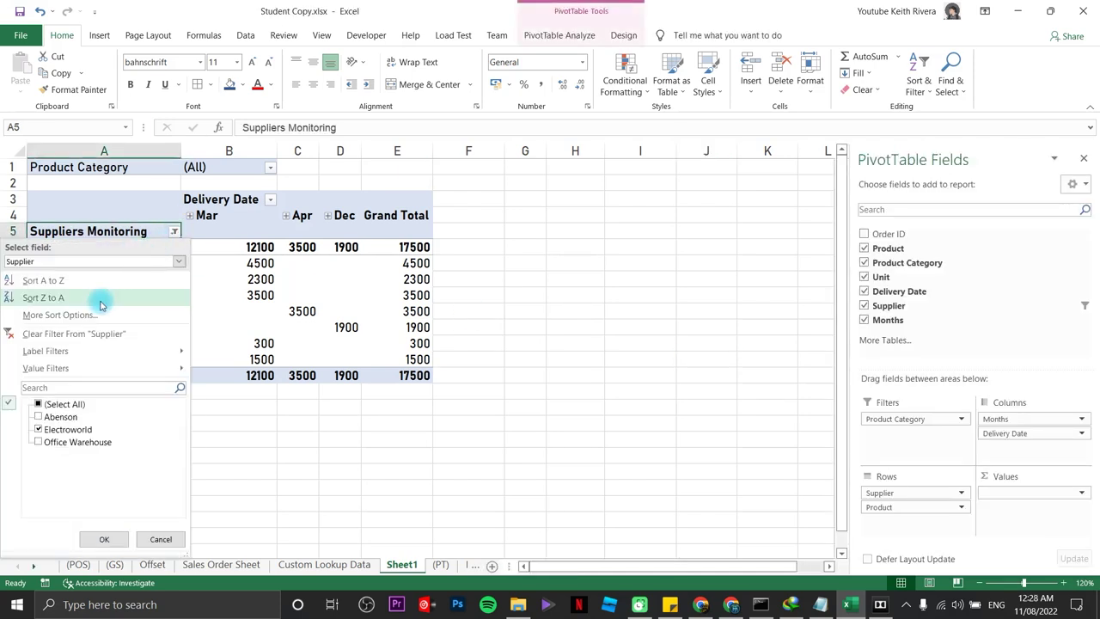
left_click(38, 404)
left_click(87, 542)
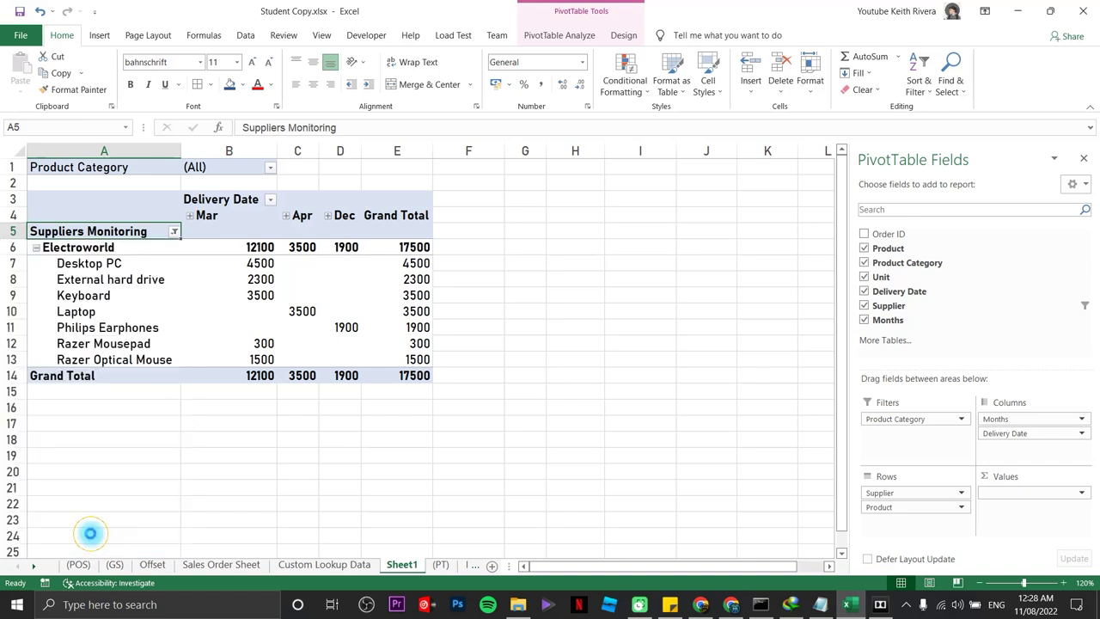
- Filter the Delivery Date columns to Dec only, totalling 4850
left_click(271, 201)
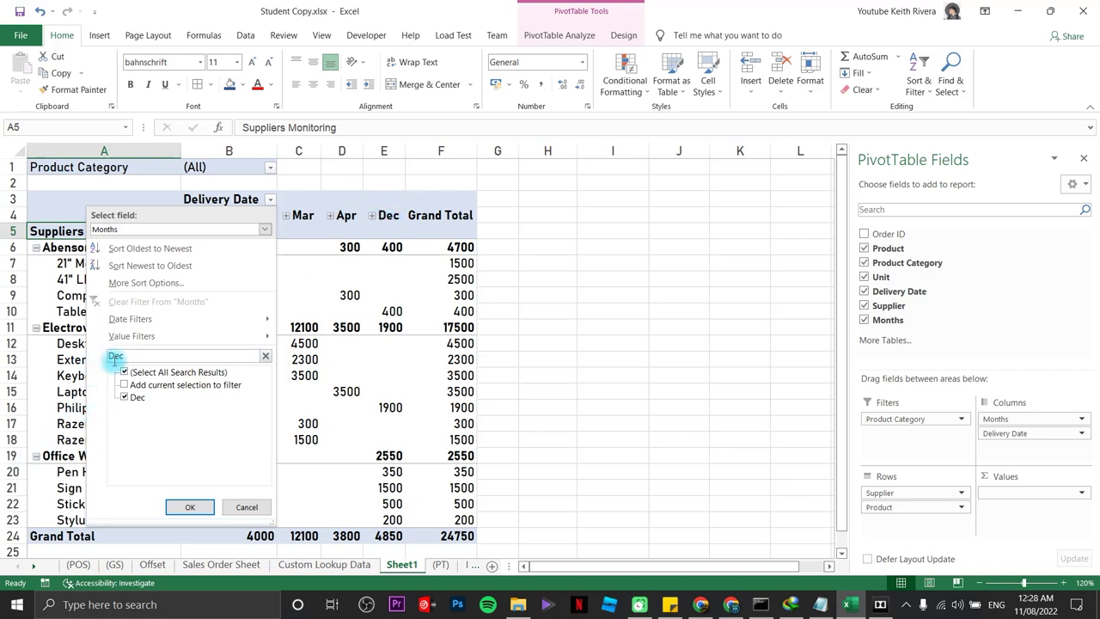
left_click(190, 508)
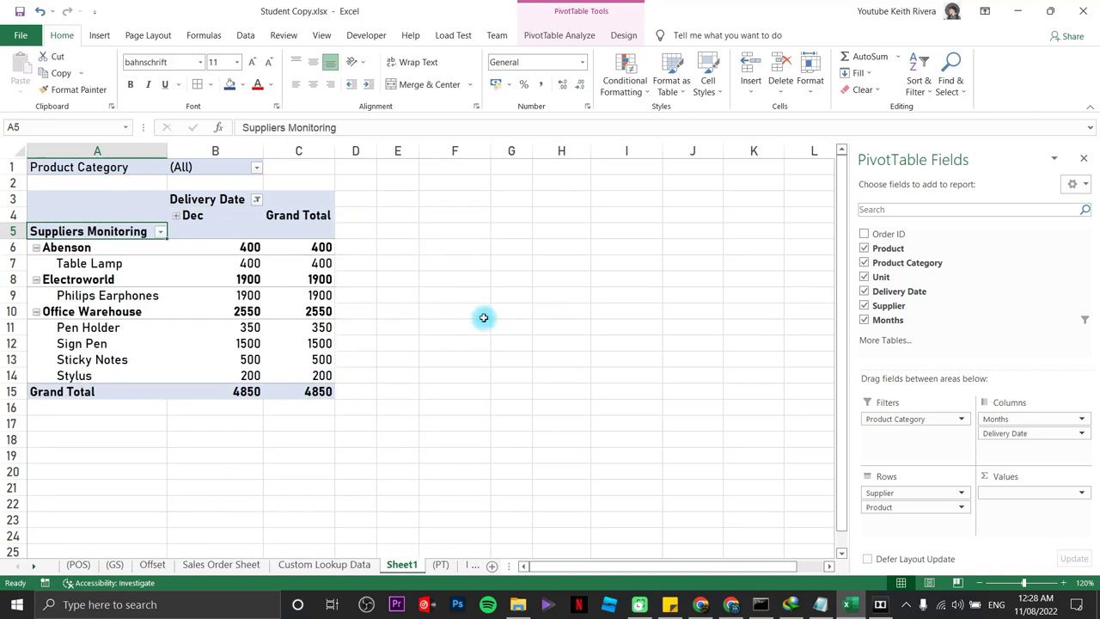
left_click(256, 199)
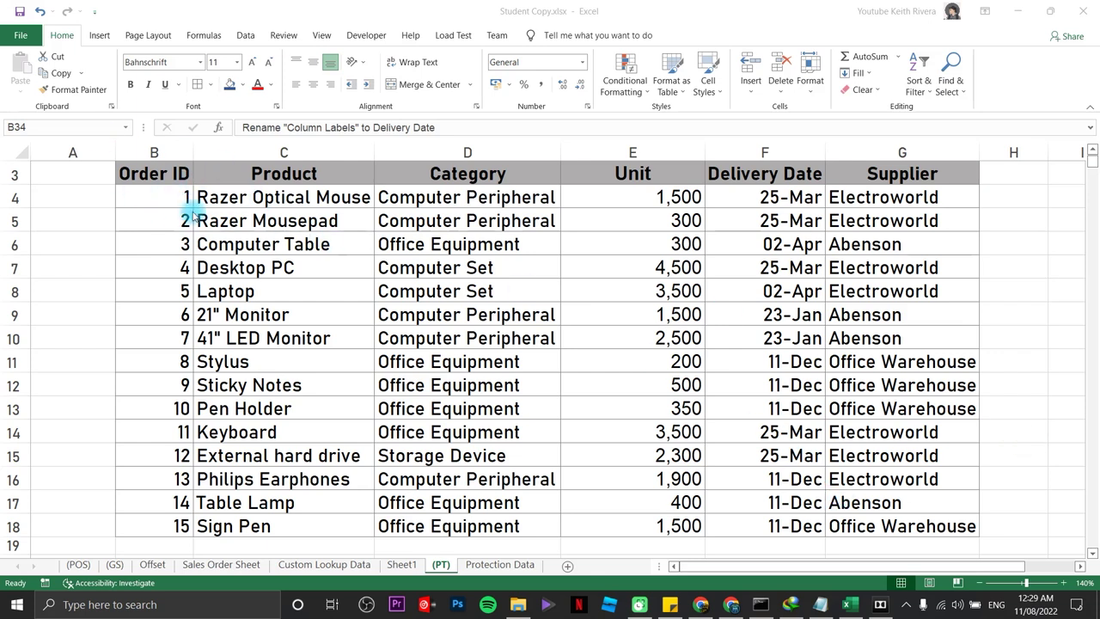
- Select the order table B3:G18 on the (PT) sheet and start a PivotChart from it
left_click(156, 173)
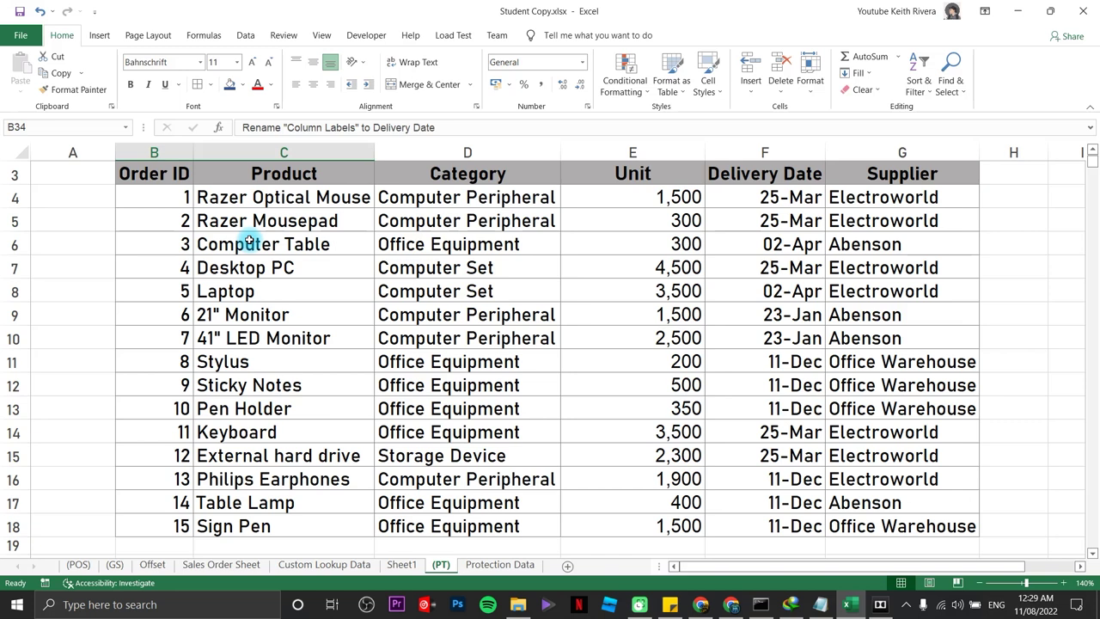
mouse_move(153, 175)
left_mouse_down()
mouse_move(251, 246)
mouse_move(621, 425)
mouse_move(923, 526)
left_mouse_up()
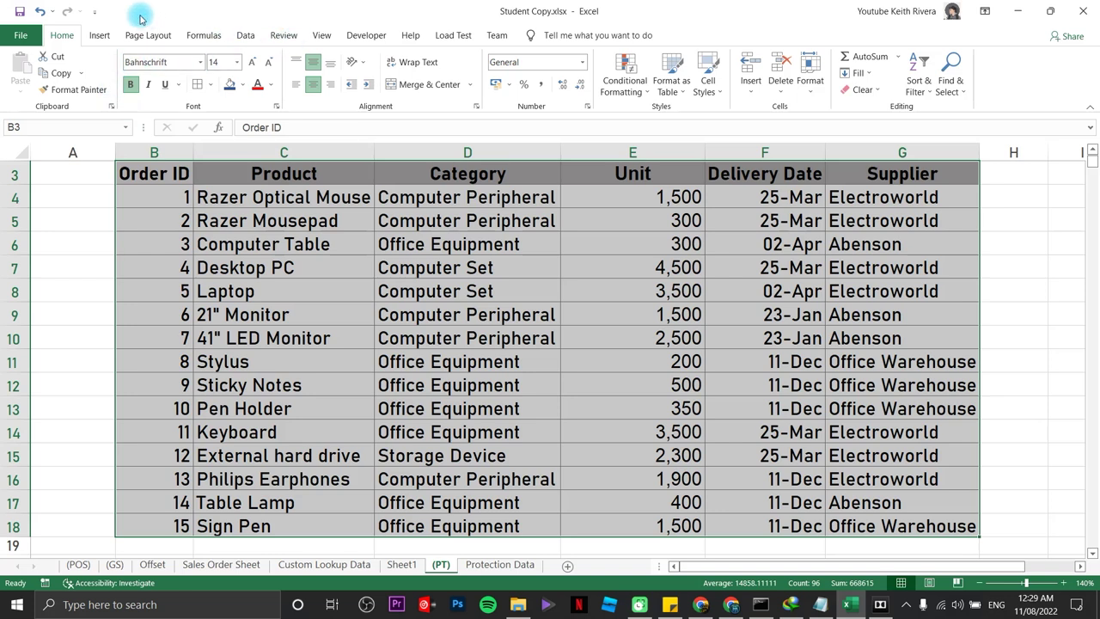
left_click(102, 36)
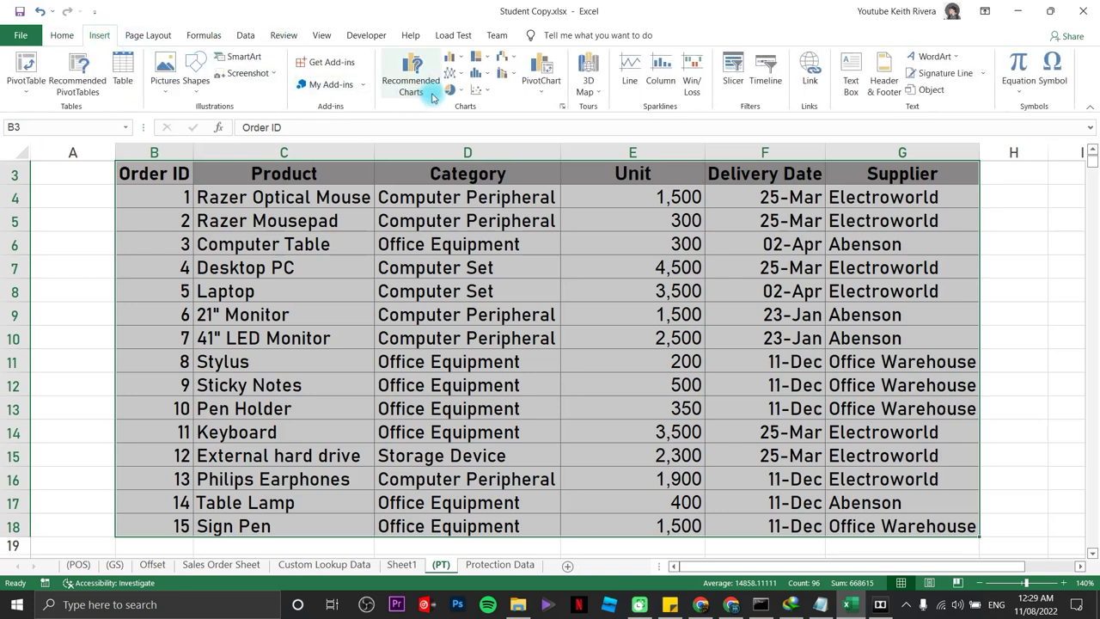
left_click(550, 69)
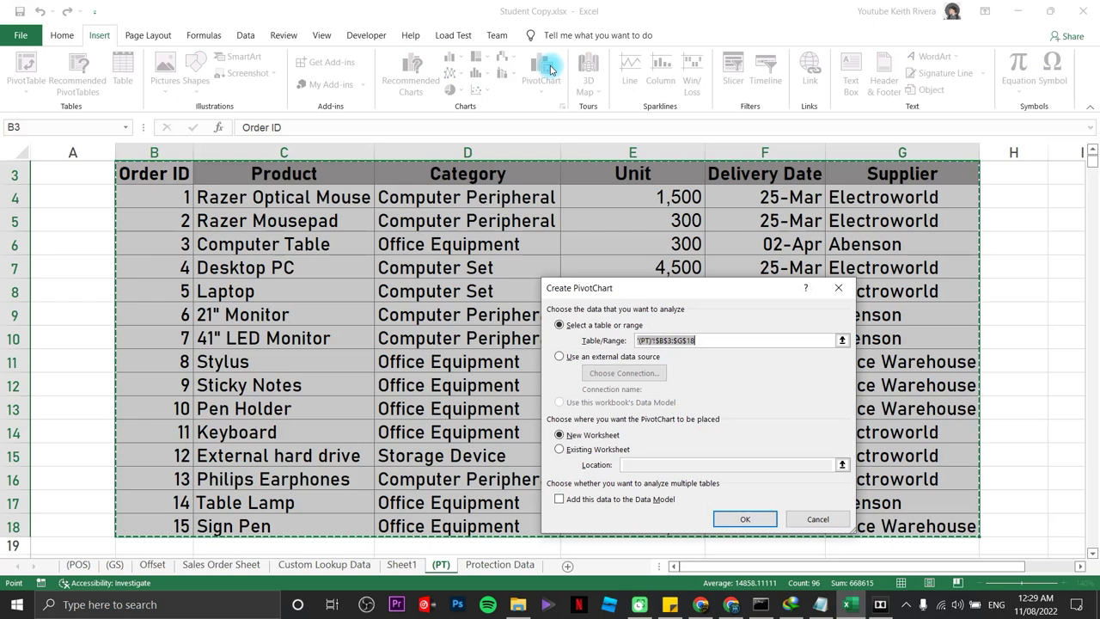
- Build the new-sheet PivotChart: Sum of Unit, Category filter, Supplier then Product on the axis; enlarge it
left_click(744, 519)
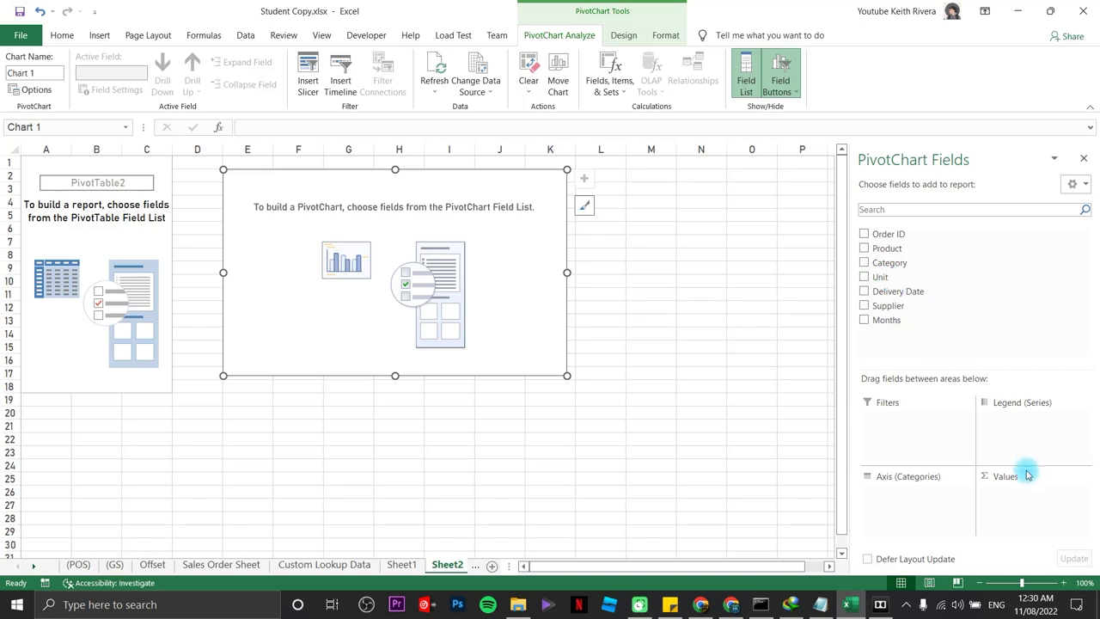
left_click_drag(886, 279, 1005, 494)
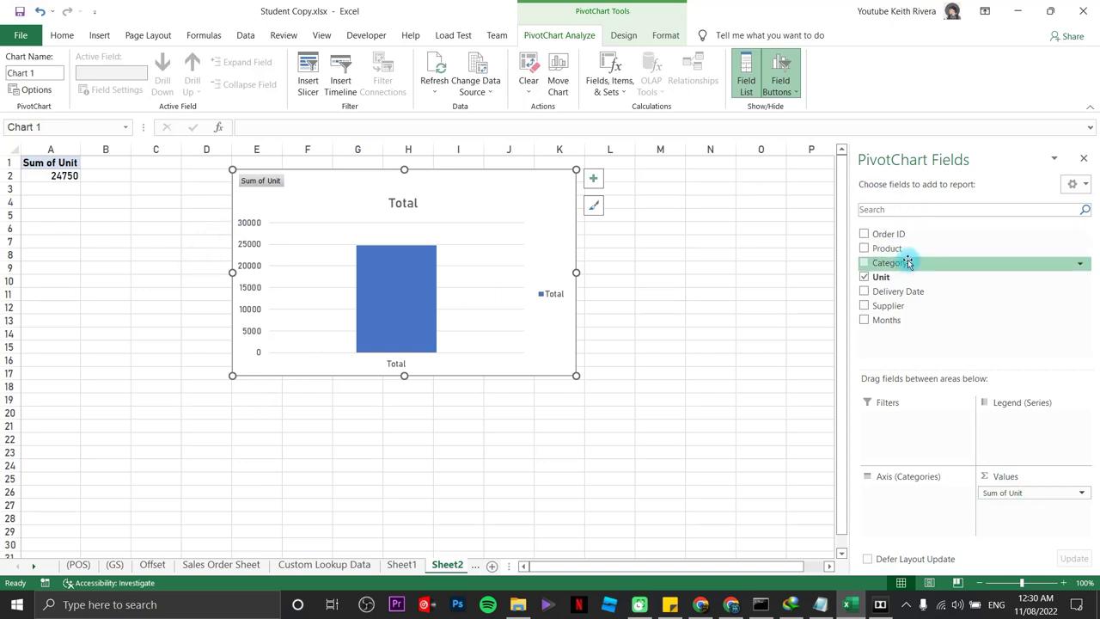
left_click_drag(907, 262, 887, 417)
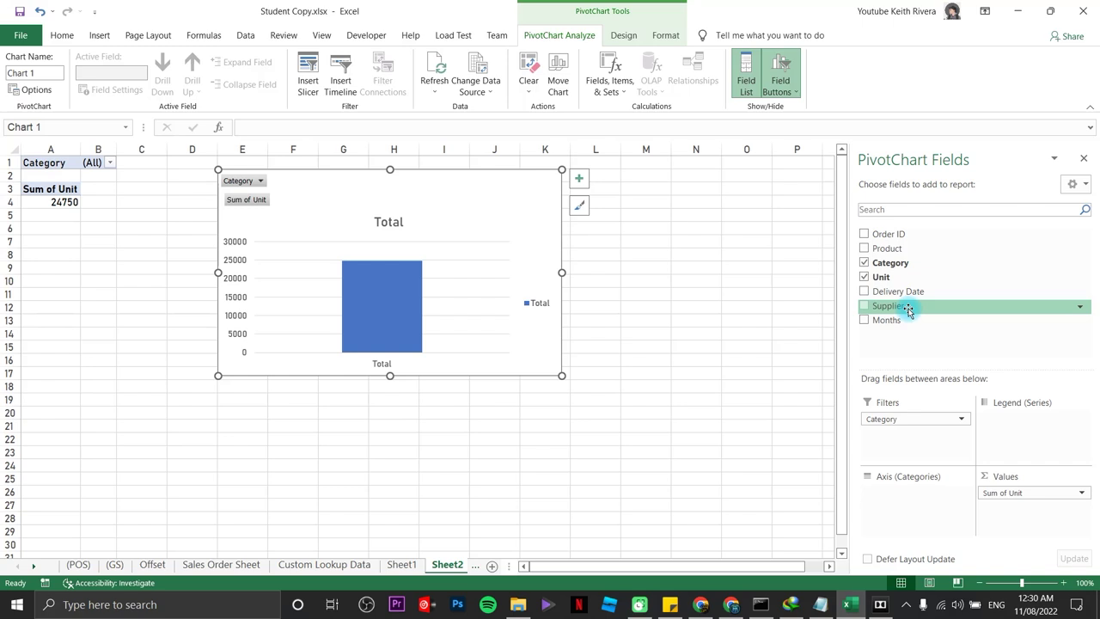
left_click_drag(908, 310, 913, 505)
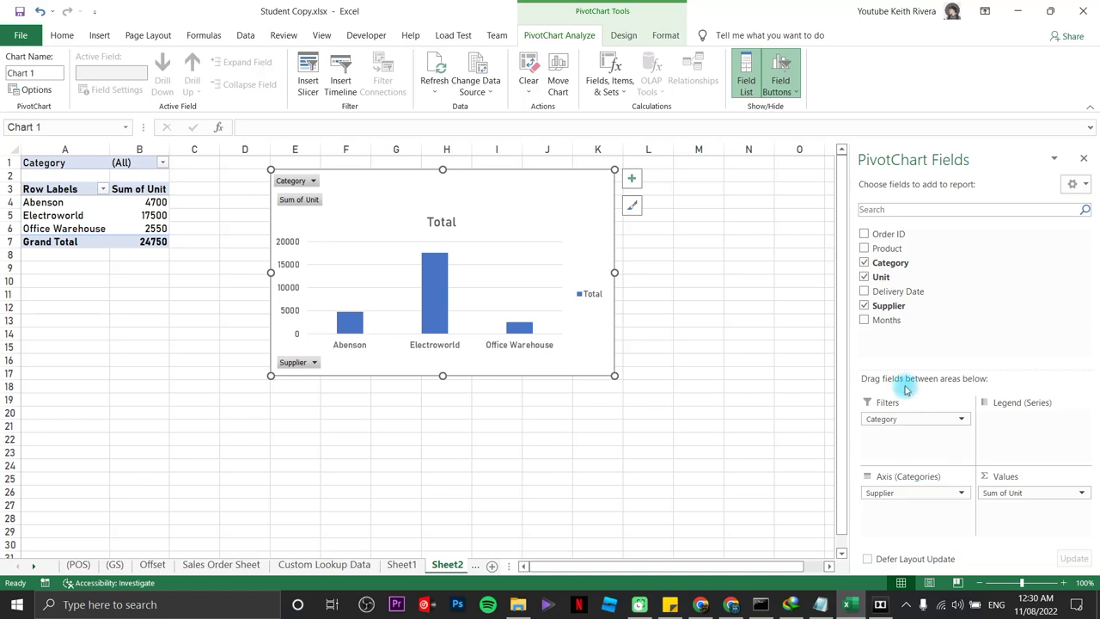
left_click_drag(896, 250, 895, 524)
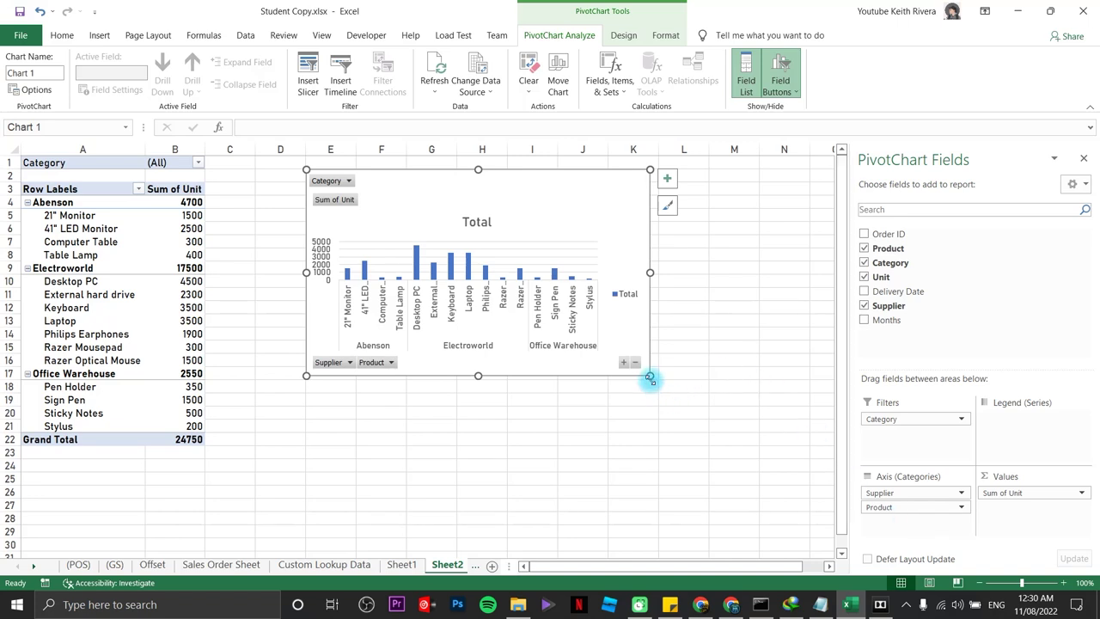
left_click_drag(651, 383, 722, 467)
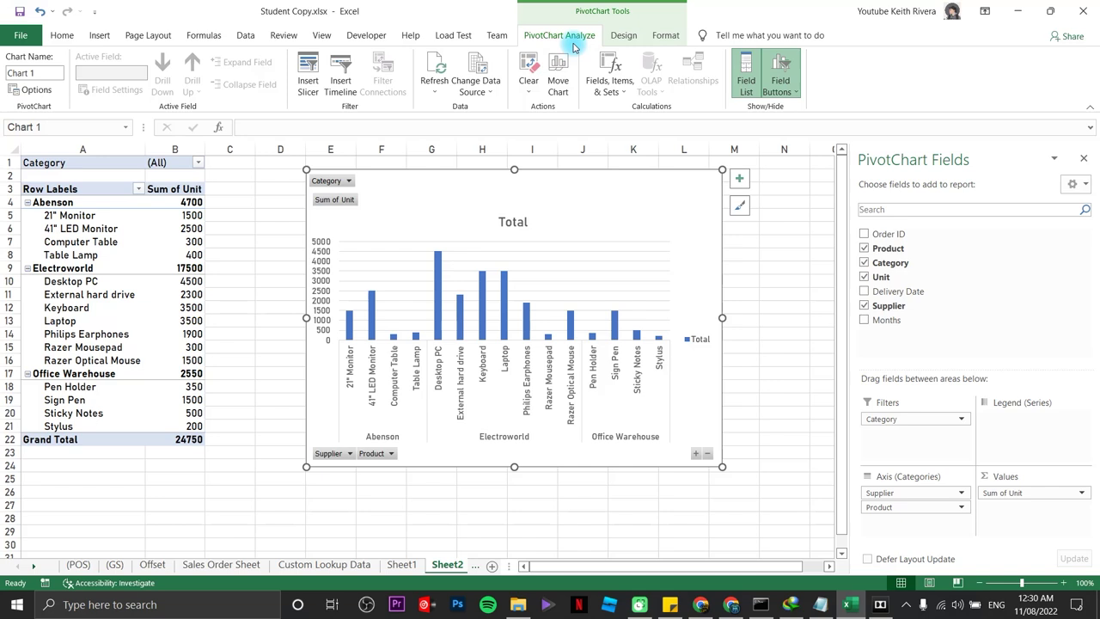
- Apply the dark chart style with a gradient background from the Chart Styles gallery
left_click(623, 38)
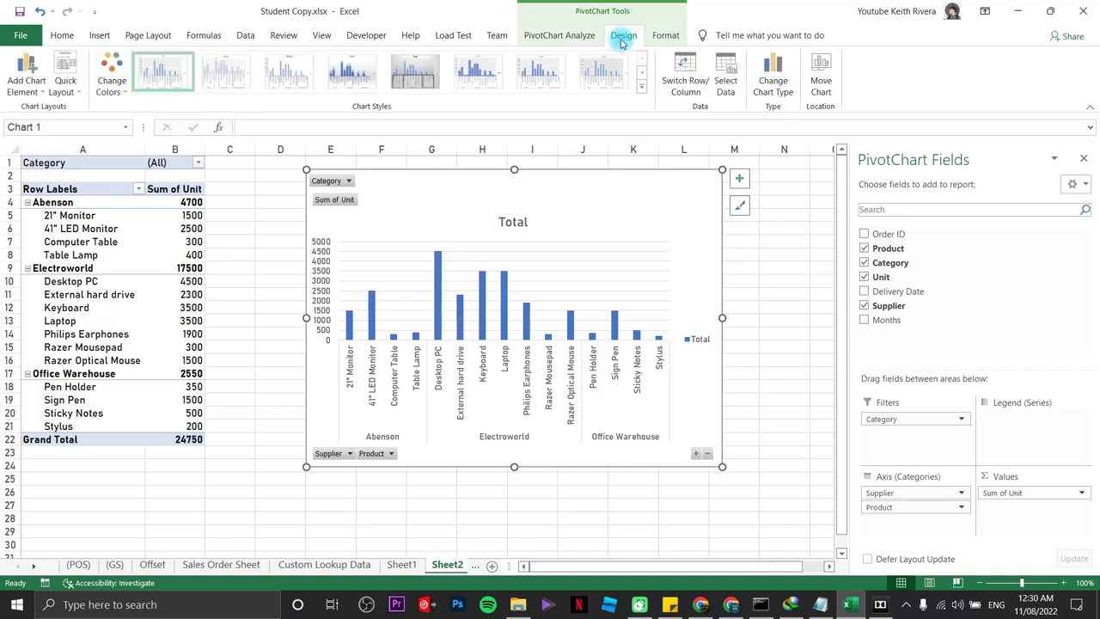
left_click(641, 88)
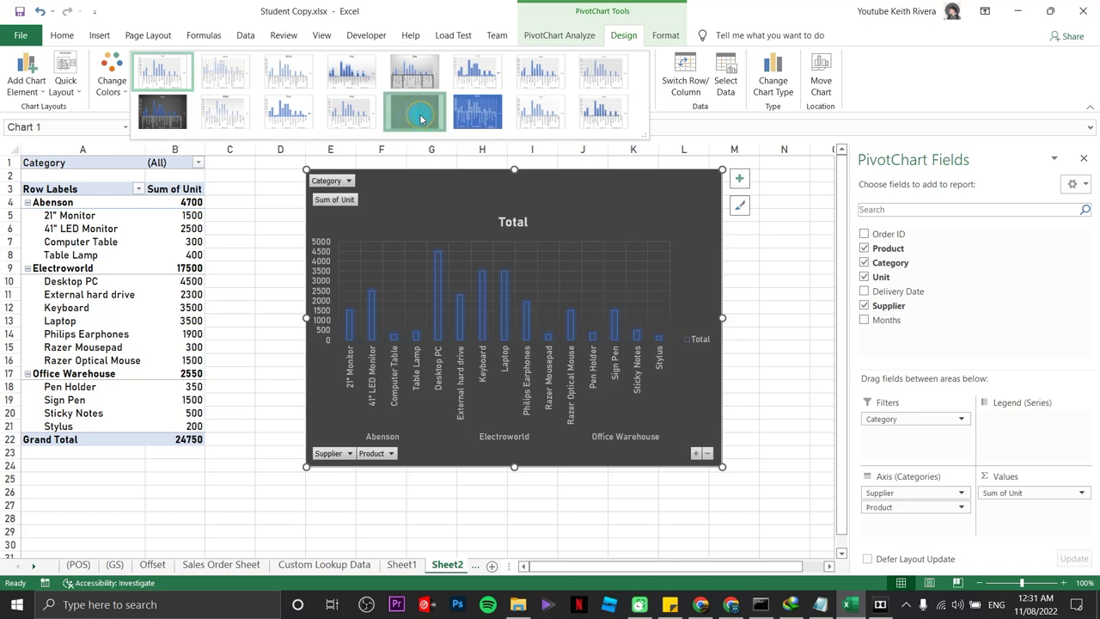
left_click(421, 119)
left_click(164, 81)
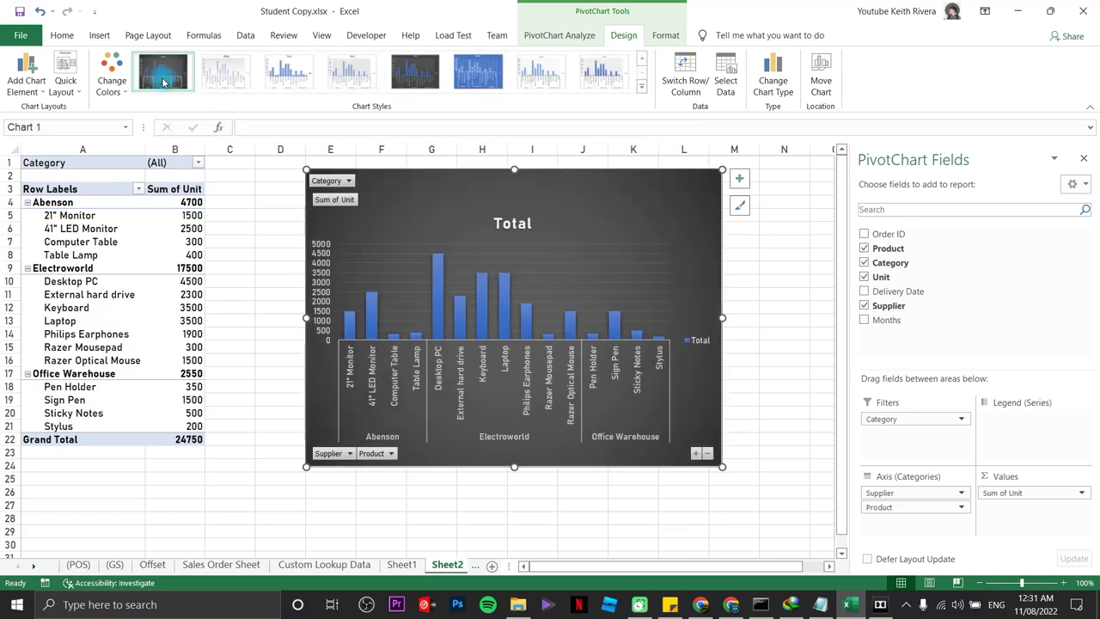
- Change the PivotChart to Clustered Bar and widen it by dragging its corner
left_click(774, 86)
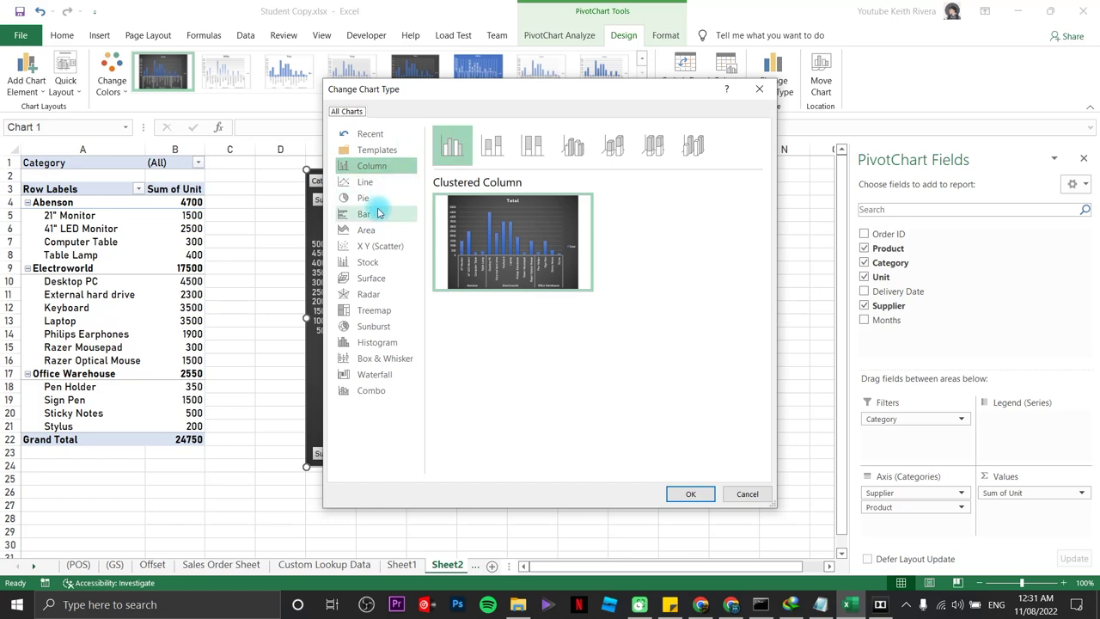
left_click(379, 213)
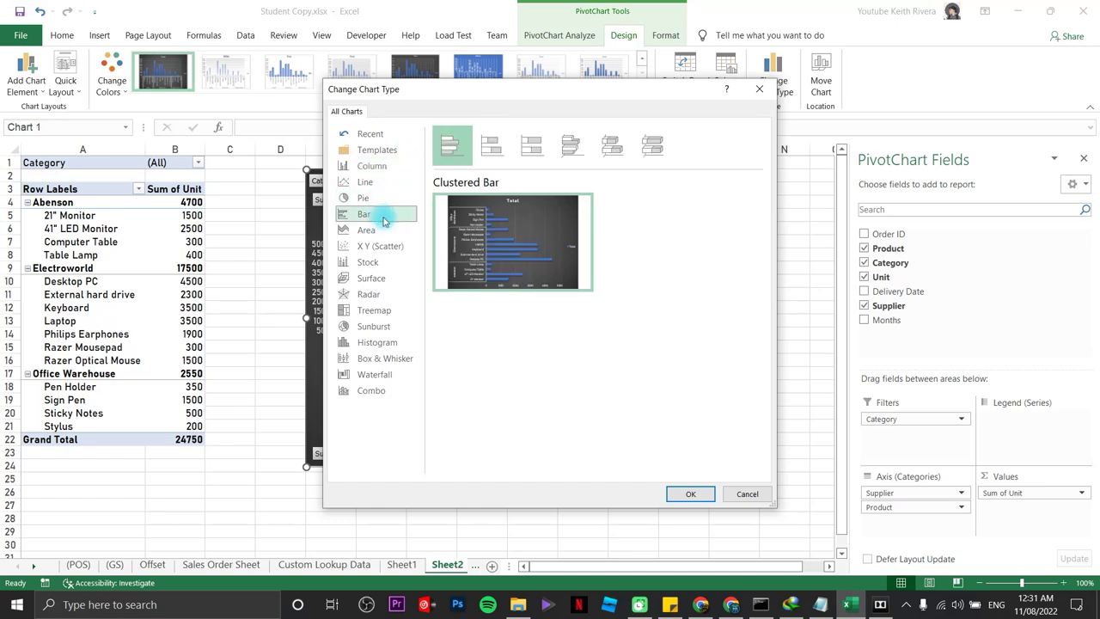
left_click(696, 495)
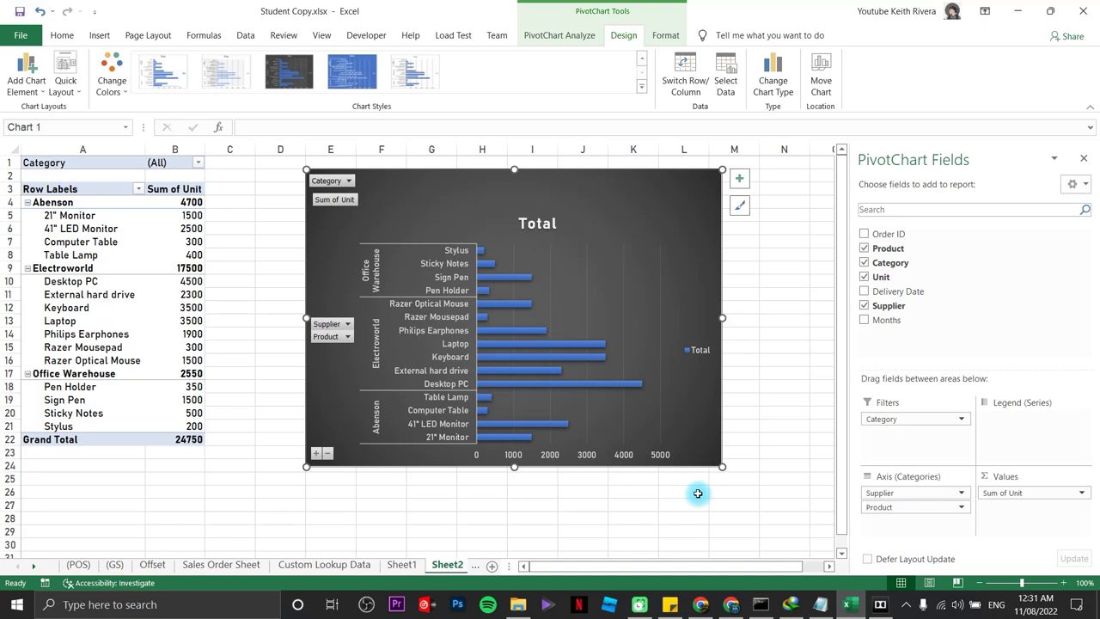
left_click_drag(719, 467, 783, 478)
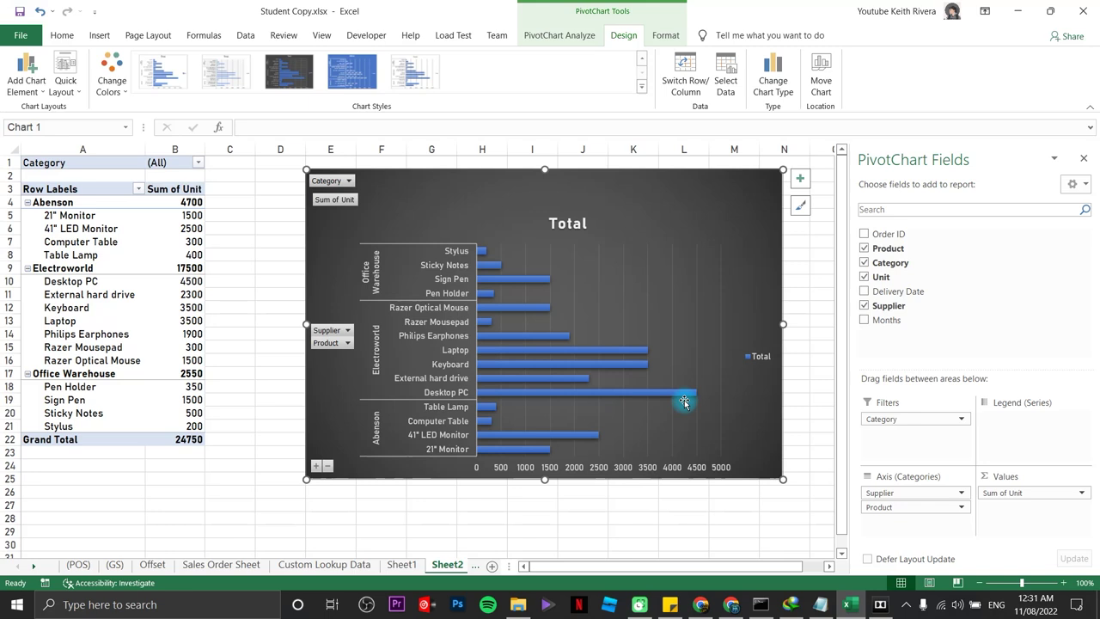
mouse_move(693, 398)
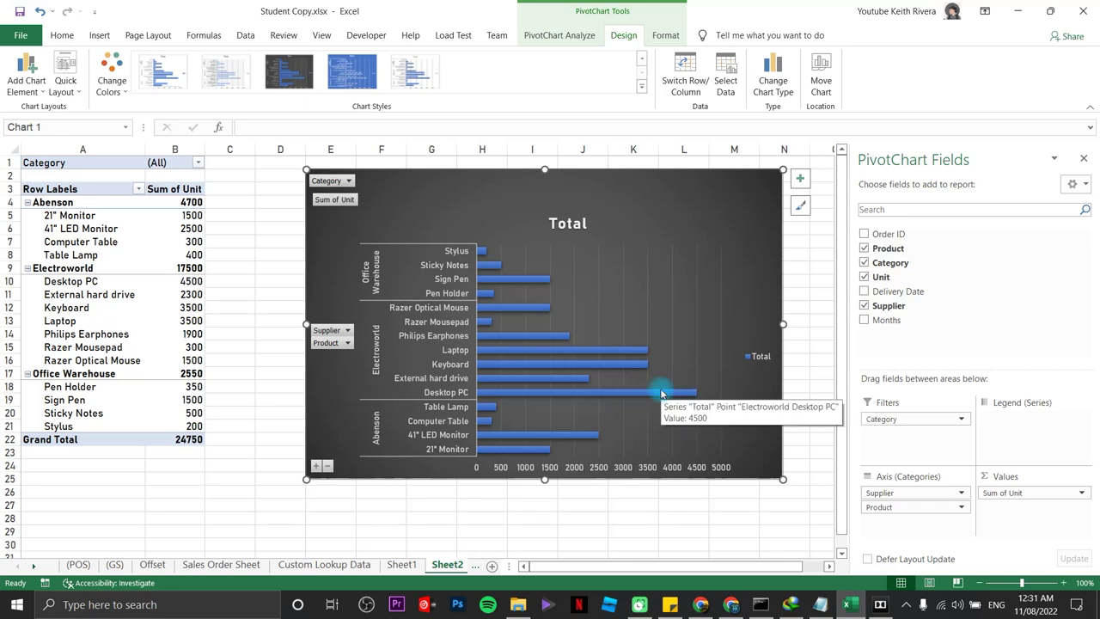